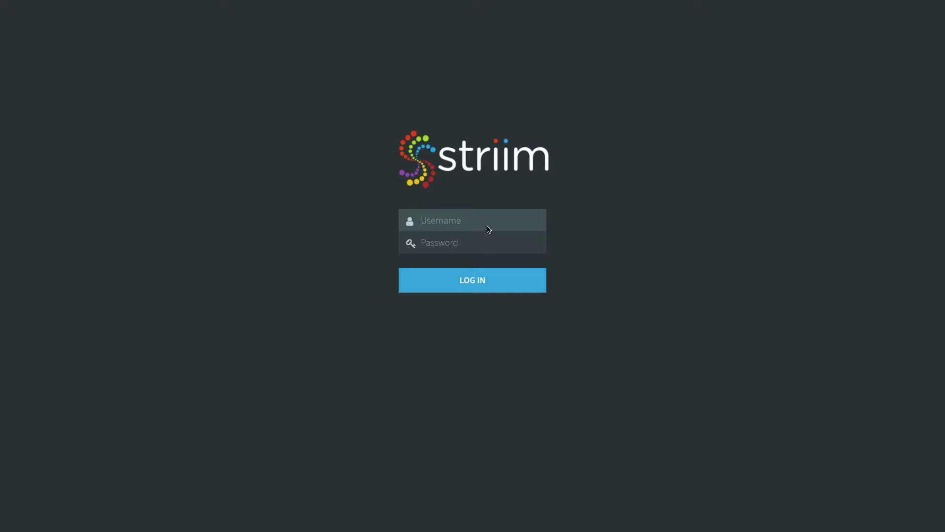
Step: Sign in to Striim with the administrator username and account password
key(Tab)
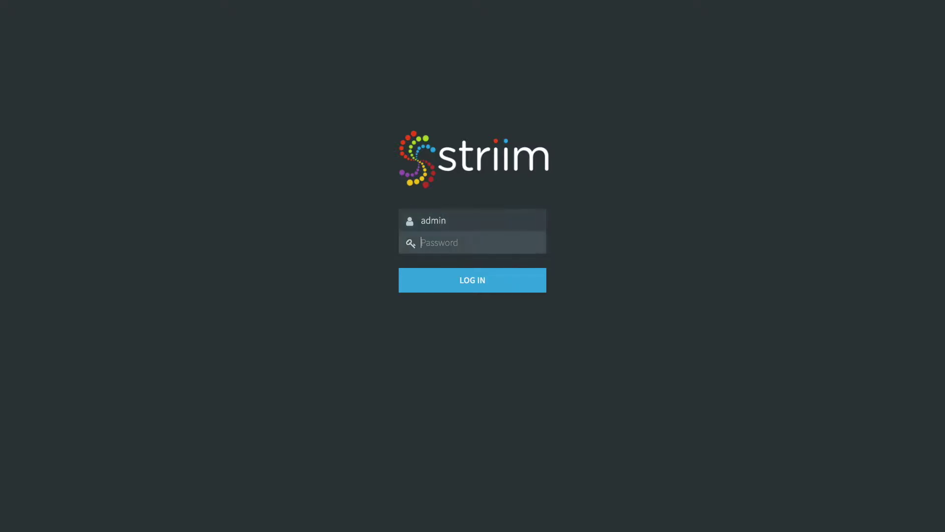
click(478, 285)
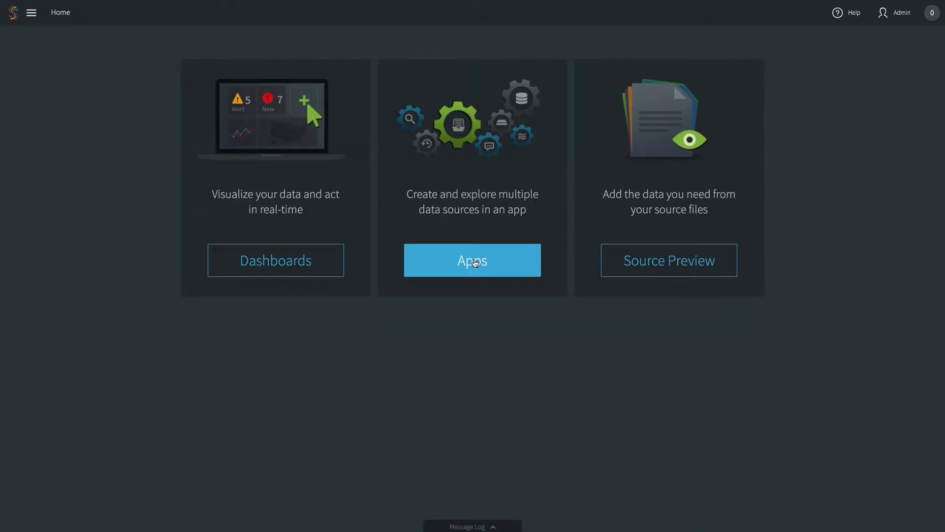
Step: Go to the Apps list and begin adding a new app
click(476, 262)
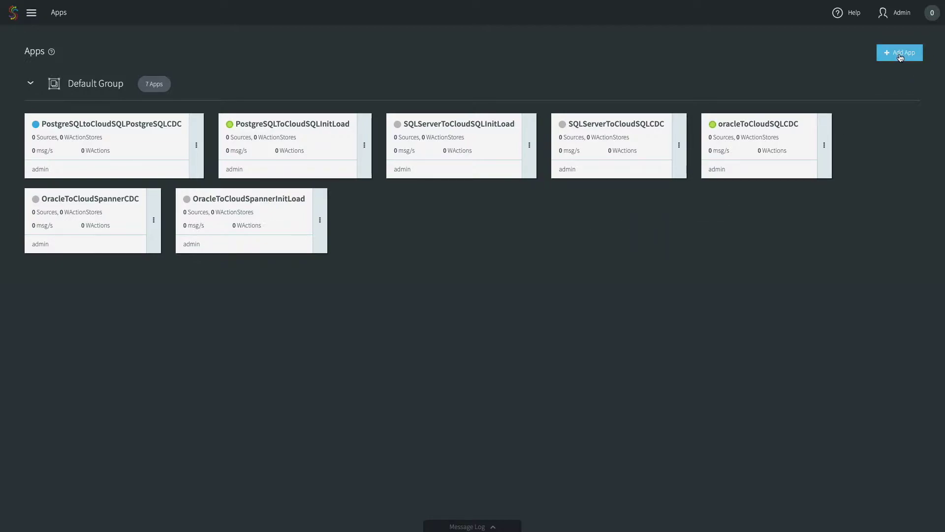
click(900, 54)
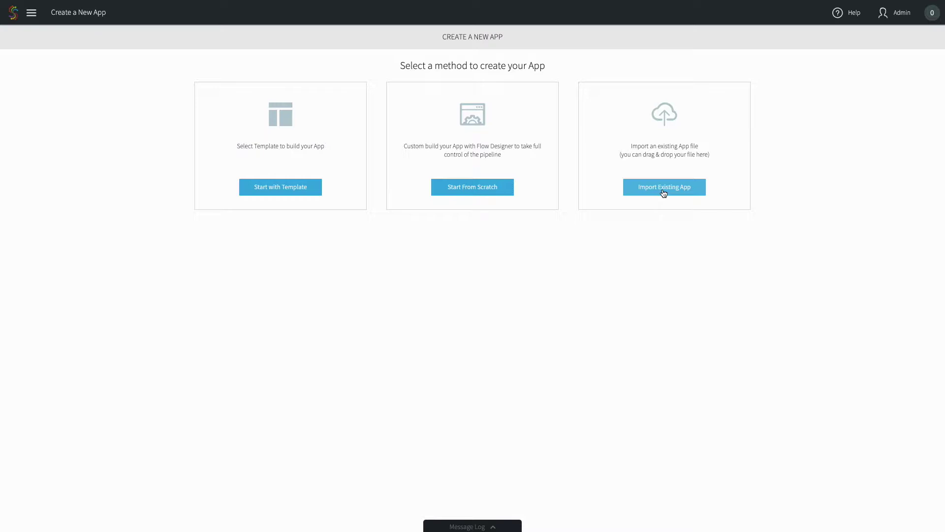
Step: Choose Start From Scratch and place the cursor in the app Name field
click(497, 197)
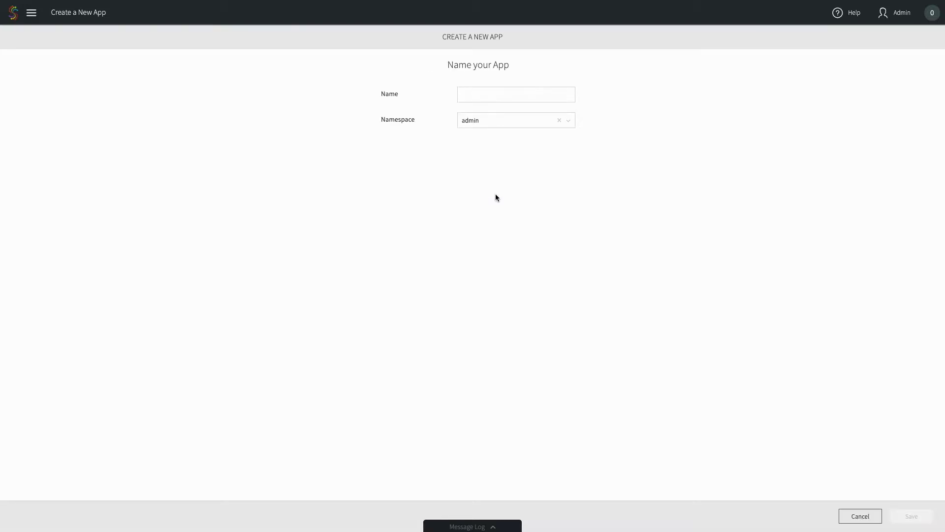
click(489, 94)
Step: Name the app MySQLToCloudSQLInitLoad in the admin namespace and save it
text(MySQLToCloudSQLInitLoad)
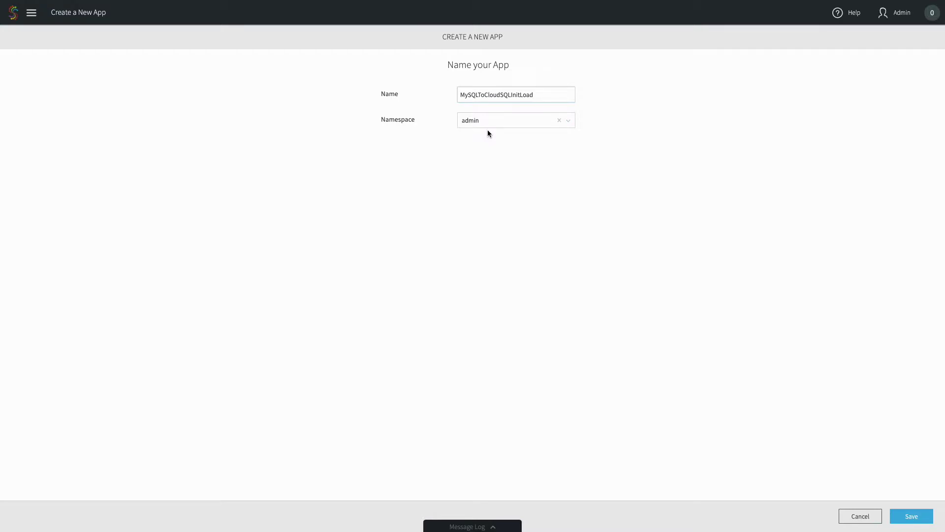
click(908, 515)
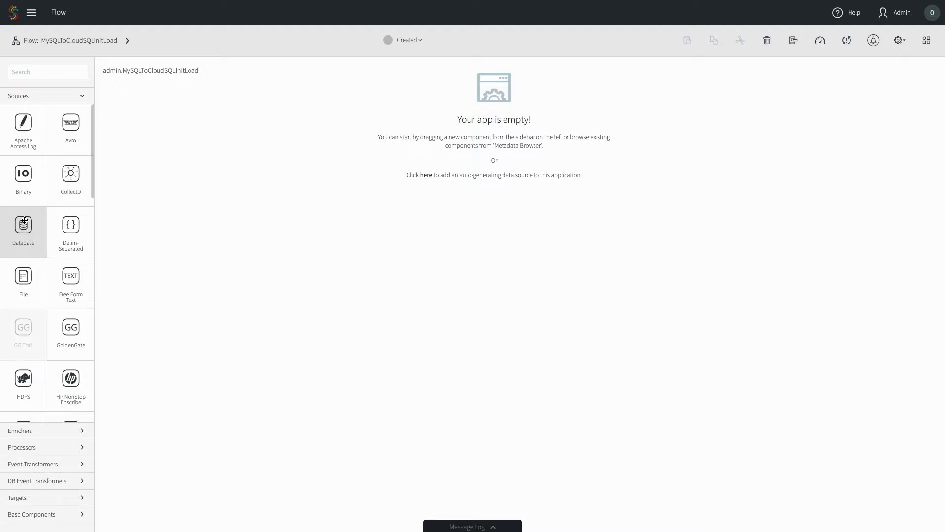
Step: Drop a Database source onto the flow canvas and select its Name field
drag(24, 220, 495, 132)
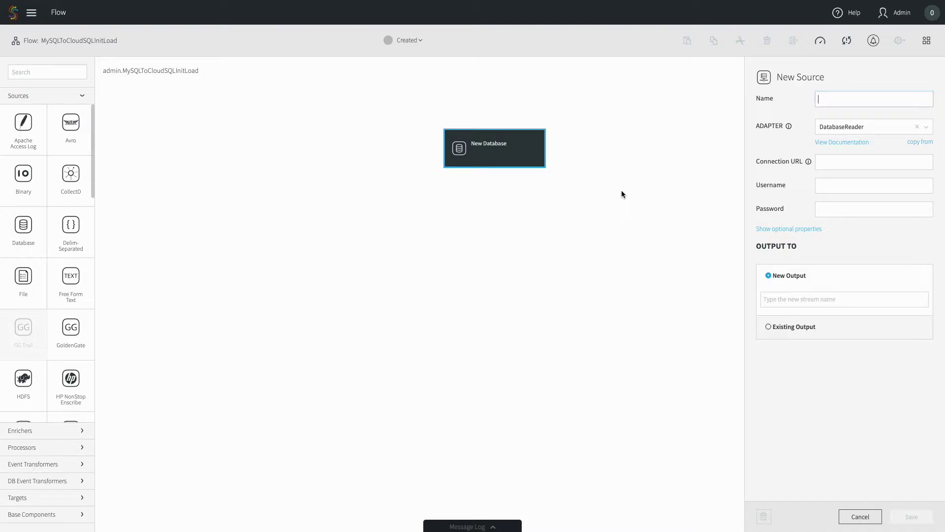
click(854, 99)
Step: Name the source MySQLInitLoadSource, paste the MySQL connection URL, and enter the database credentials
text(My)
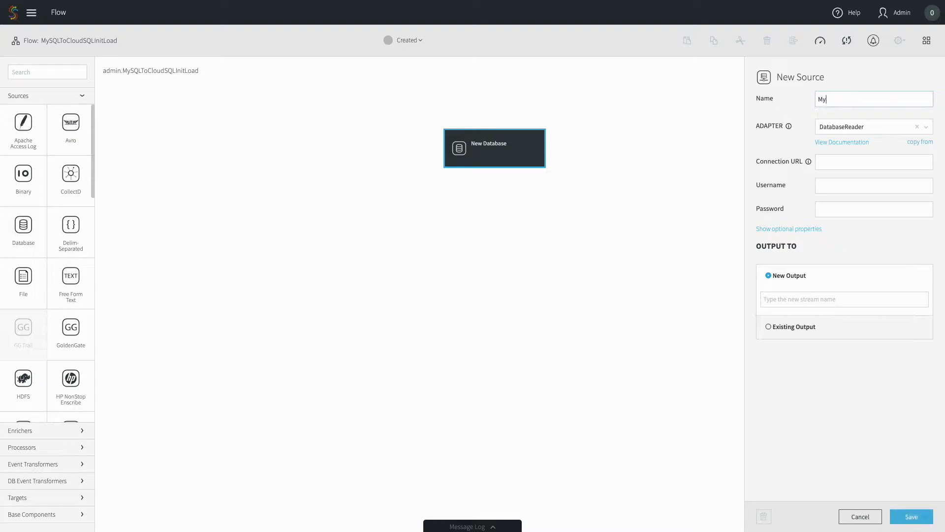
text(SQLInitLoadSource)
mouse_move(809, 164)
text(jdbc:mysql://35.192.99.141:3306/employees)
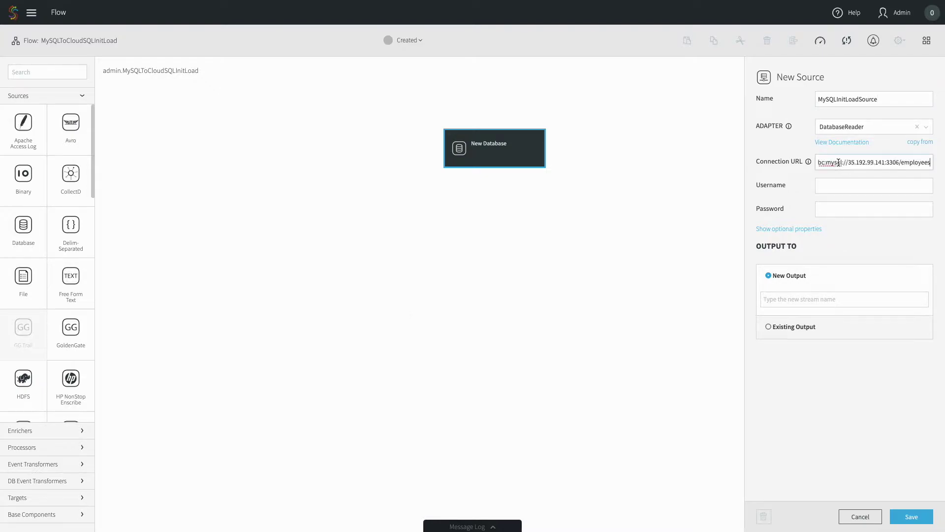
click(835, 184)
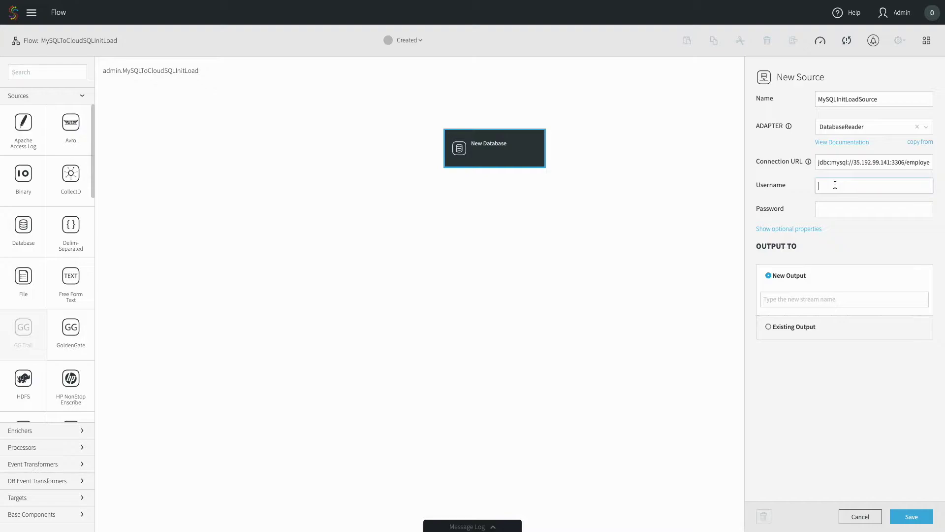
text(striim)
key(Tab)
text(•••••••••••••)
click(782, 230)
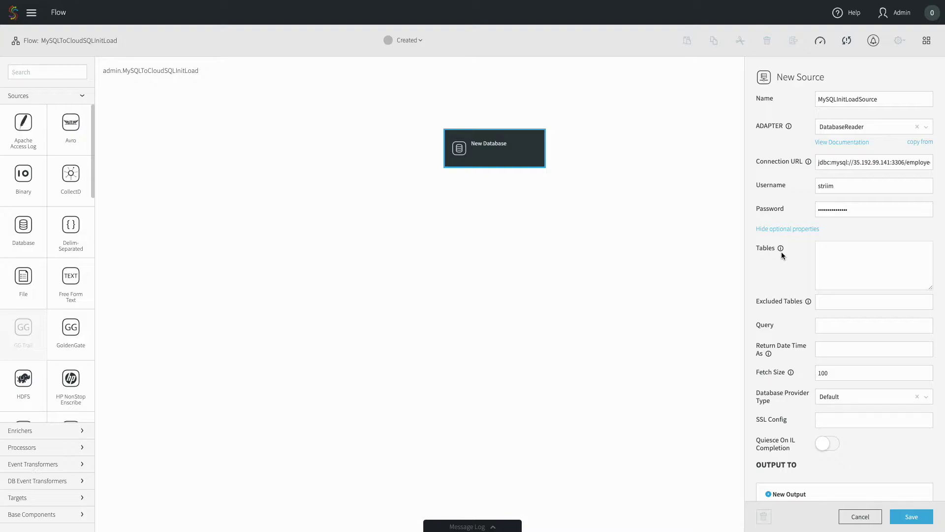
Step: Set Tables to employees.% and Fetch Size to 1000, then copy the source name
click(854, 262)
text(employees.%)
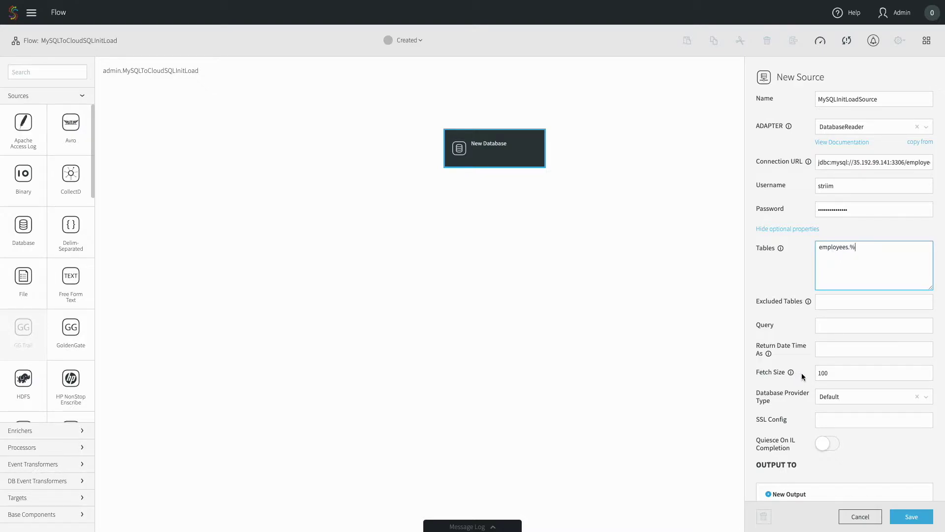
click(844, 372)
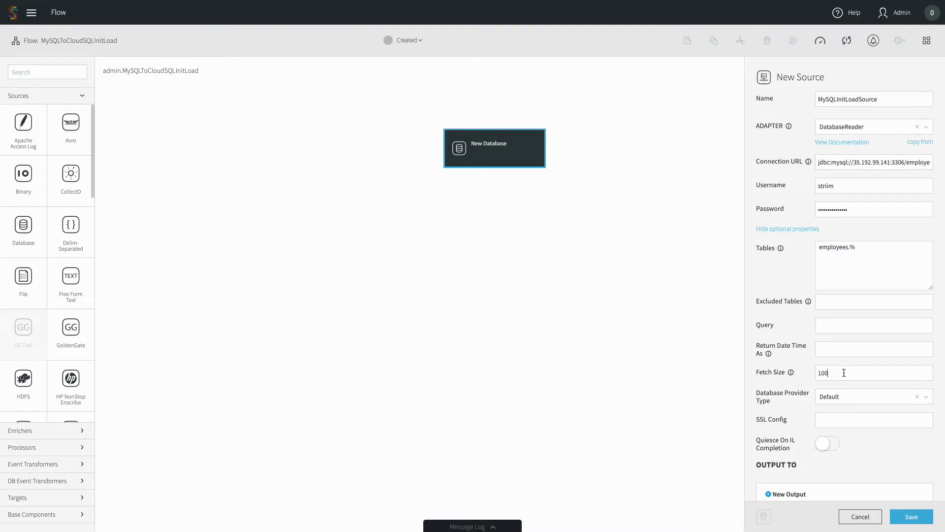
text(0)
double_click(843, 101)
key(ctrl+c)
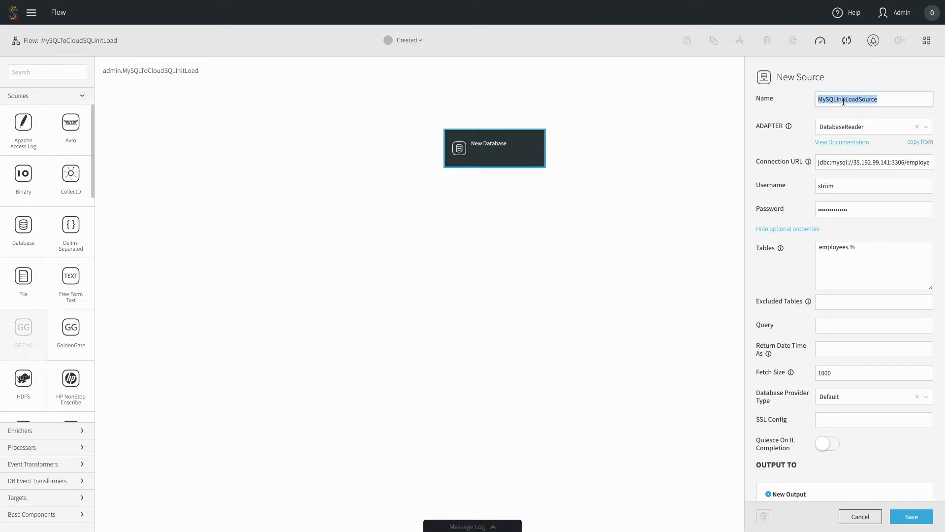
Step: Name the output stream MySQLInitLoadSource_stream, save the source, and close its settings
scroll(829, 188, down, 2)
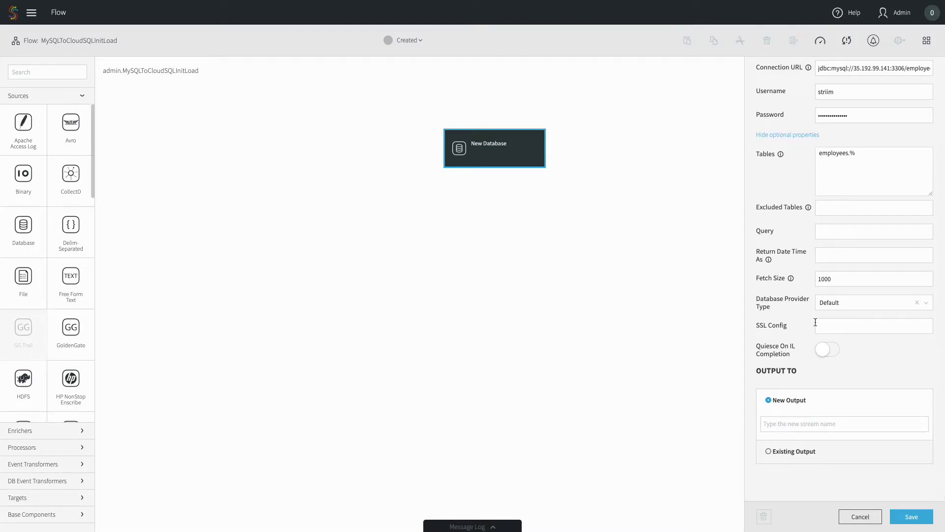
click(792, 423)
key(ctrl+v)
text(_stream)
click(914, 517)
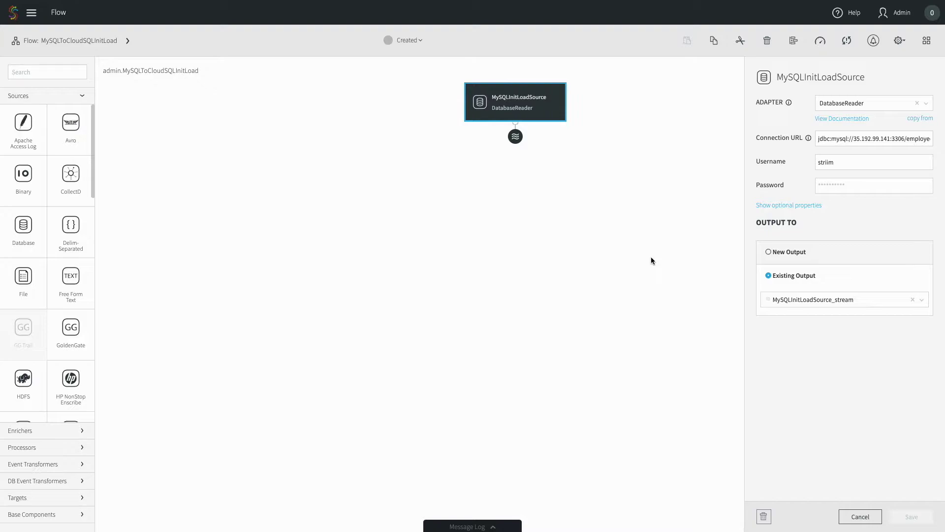
click(594, 229)
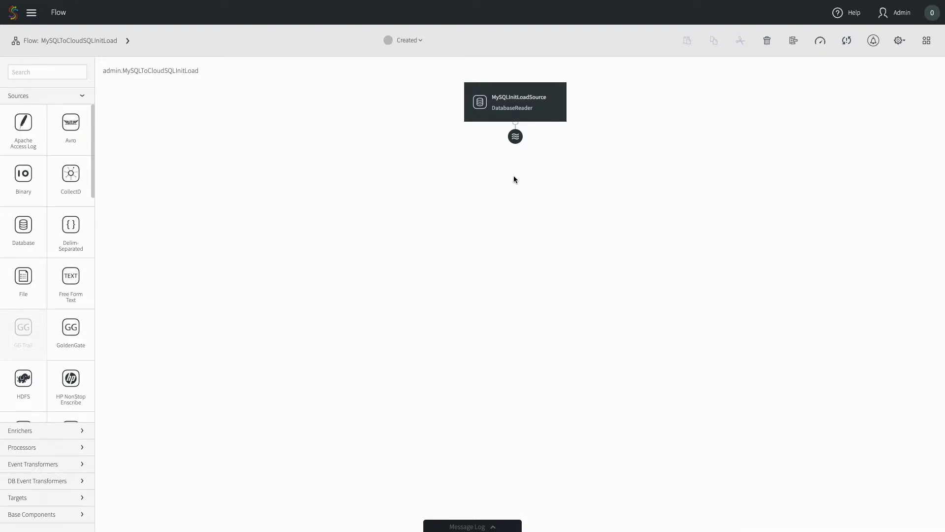
Step: Deploy MySQLToCloudSQLInitLoad from its Created status menu to the default deployment group
click(406, 40)
click(404, 65)
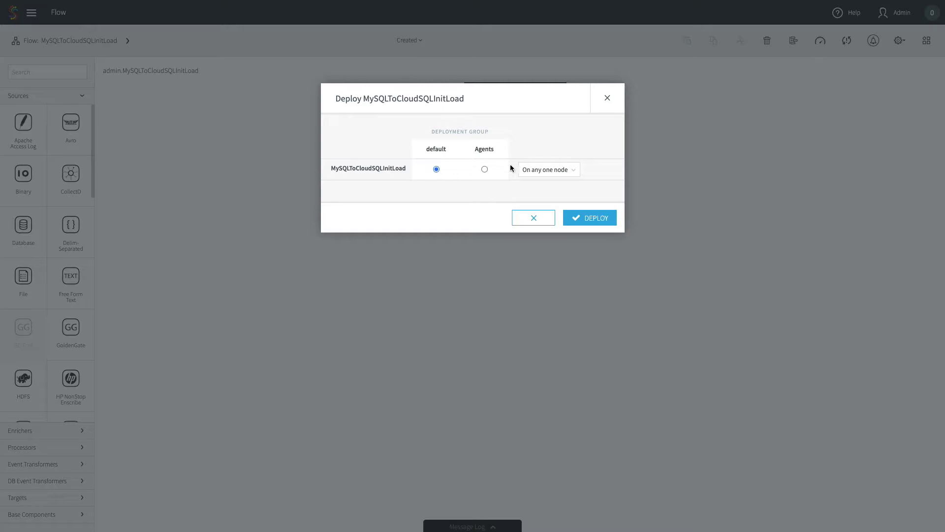
click(575, 223)
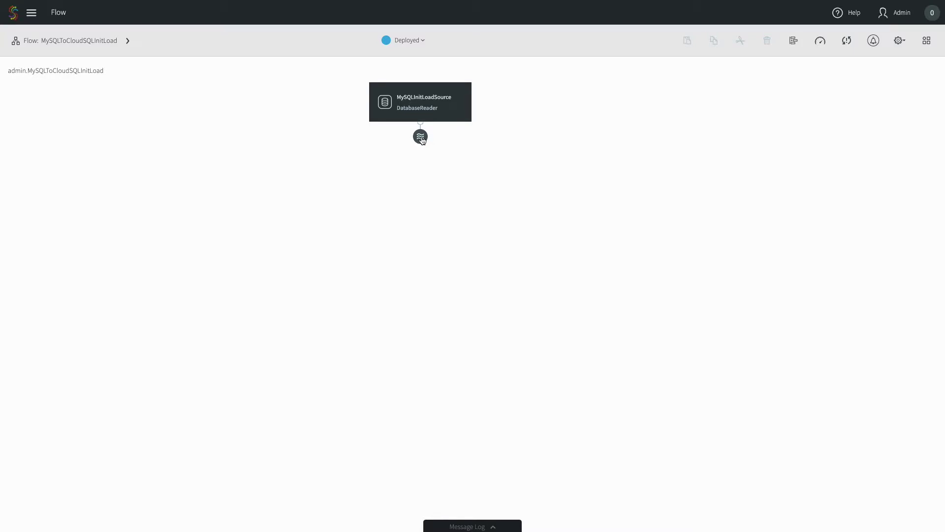
Step: Preview the data in MySQLInitLoadSource_stream from the stream icon under the source
click(422, 139)
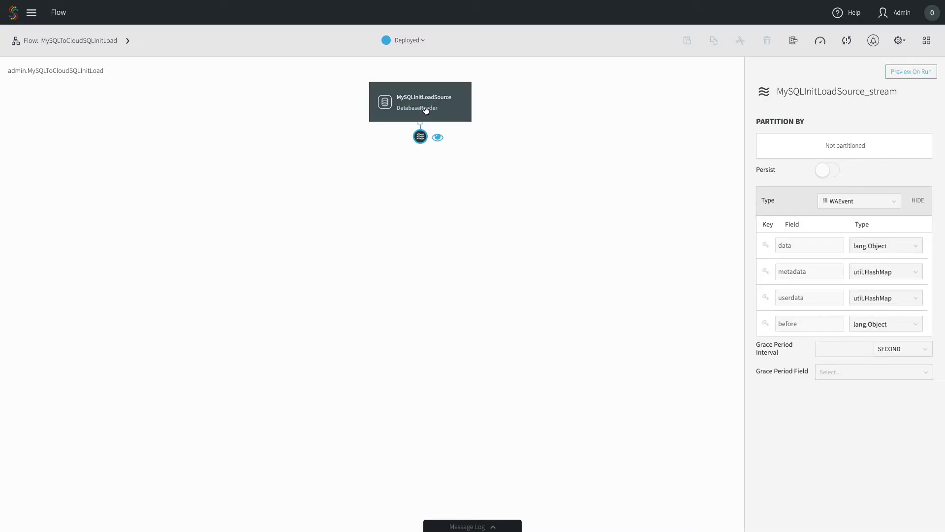
click(437, 139)
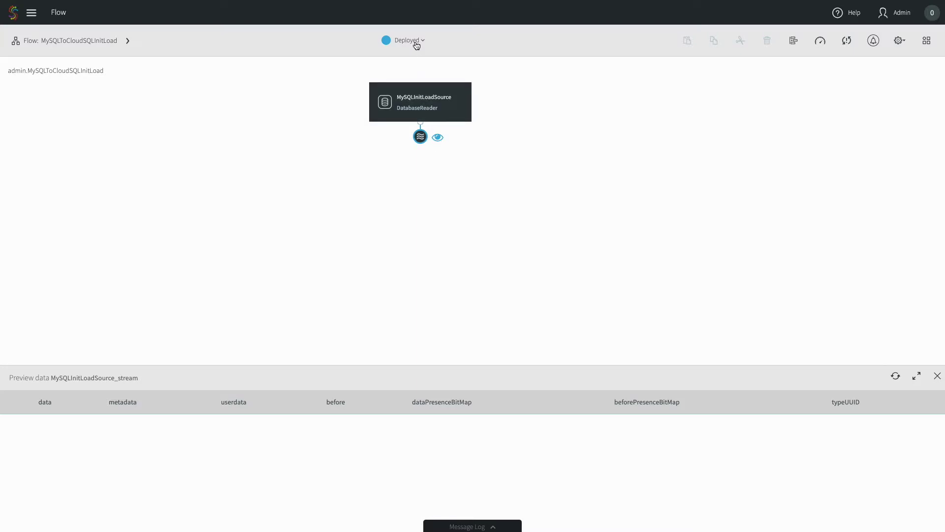
Step: Start the deployed app, review the dept_emp rows in the source preview, then view Application Progress
click(416, 46)
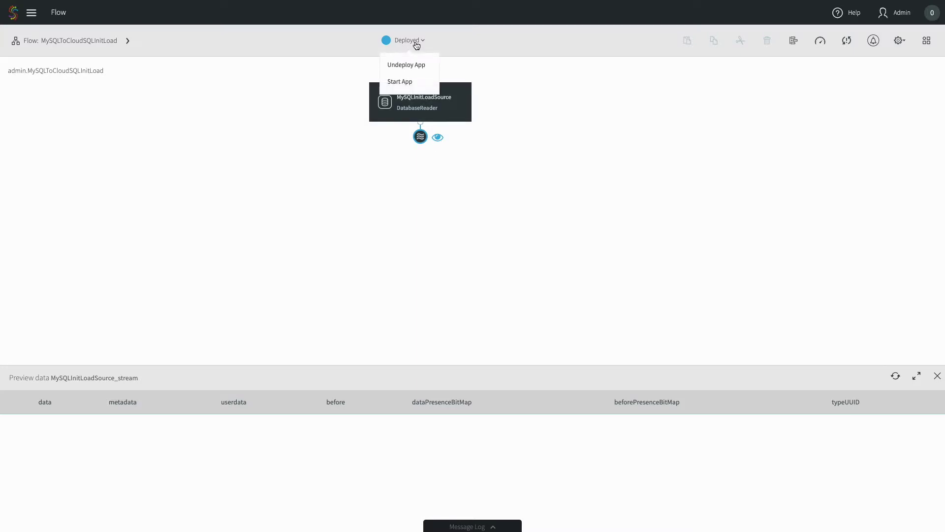
click(413, 82)
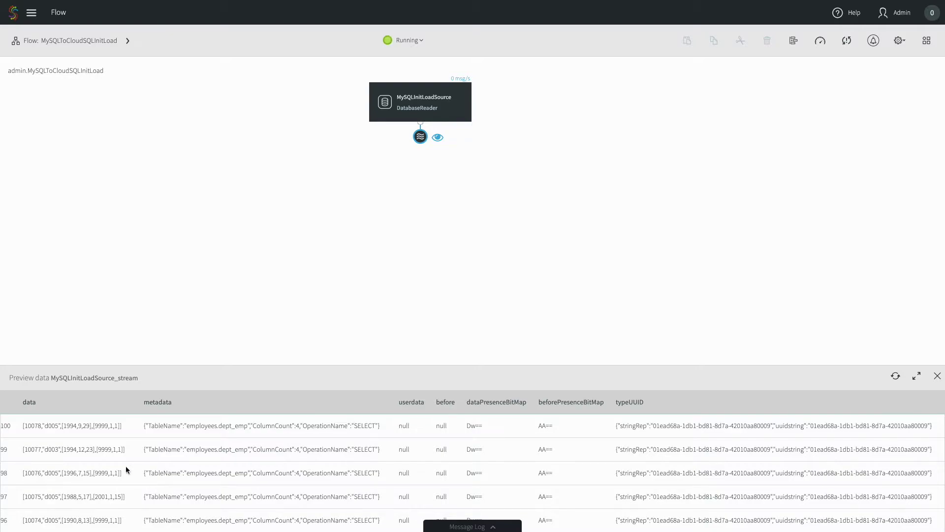
drag(122, 425, 17, 426)
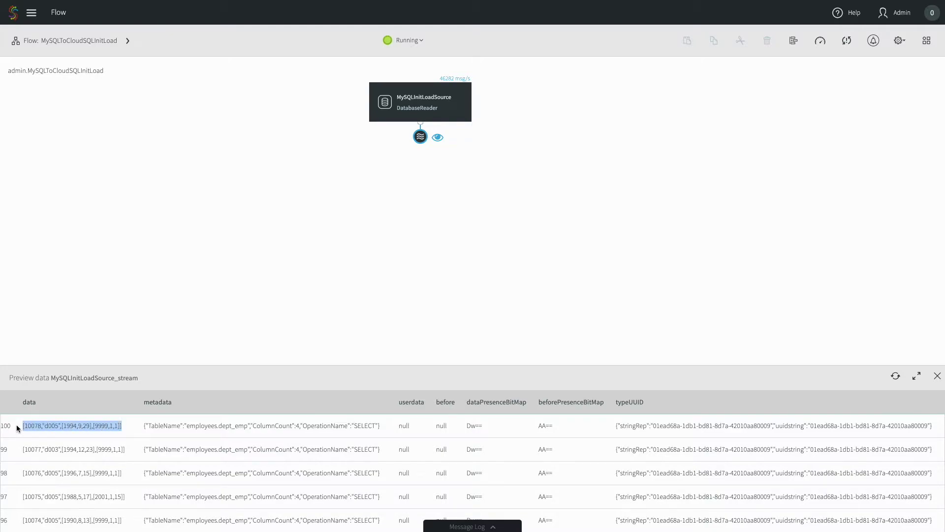
scroll(306, 449, down, 4)
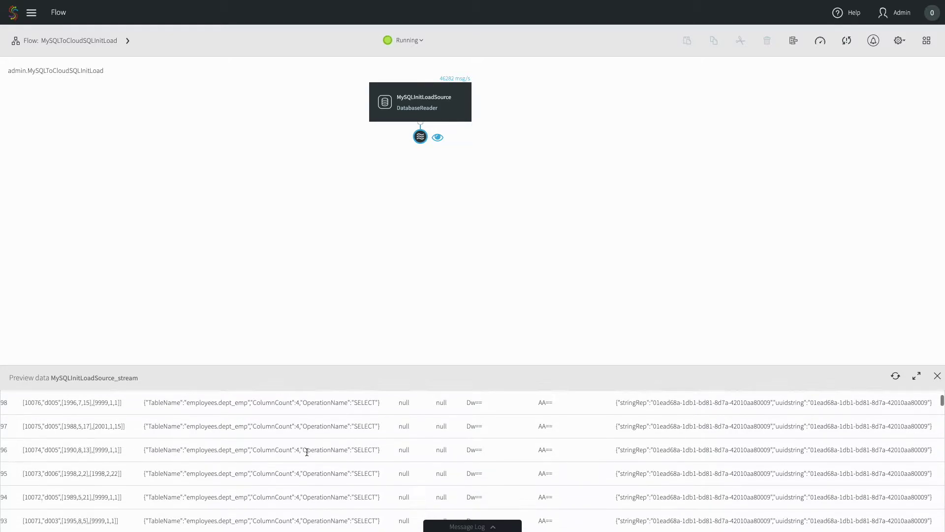
scroll(306, 452, up, 5)
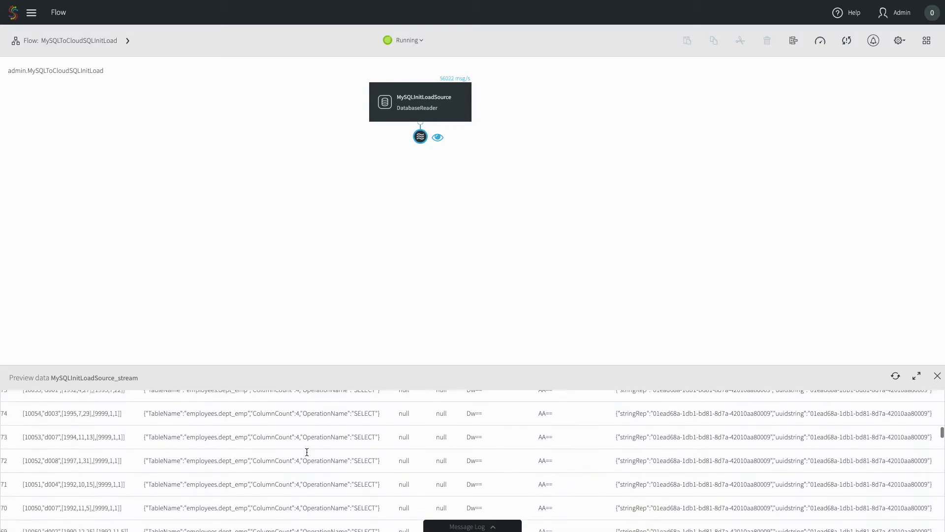
click(334, 445)
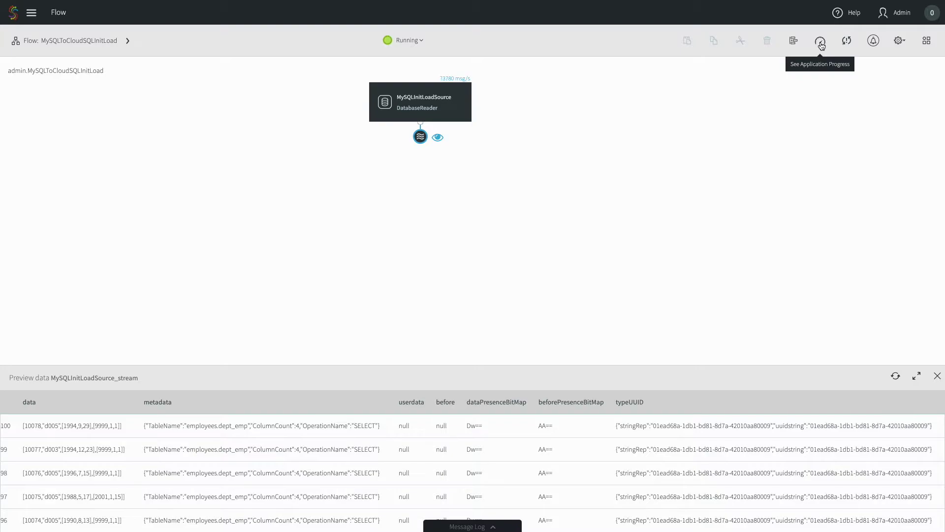
click(820, 42)
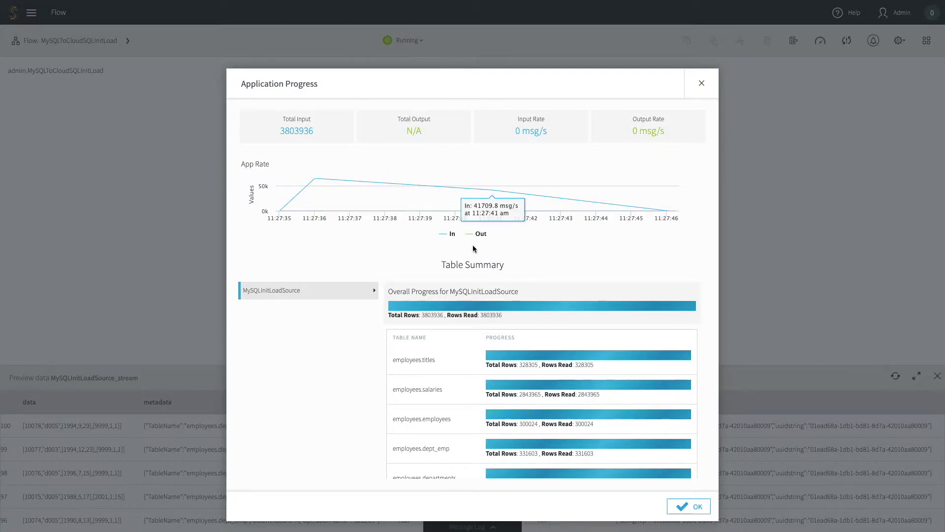
Step: Check that Rows Read matches the 3,803,936 total in the Table Summary, then dismiss the dialog
double_click(430, 318)
double_click(492, 316)
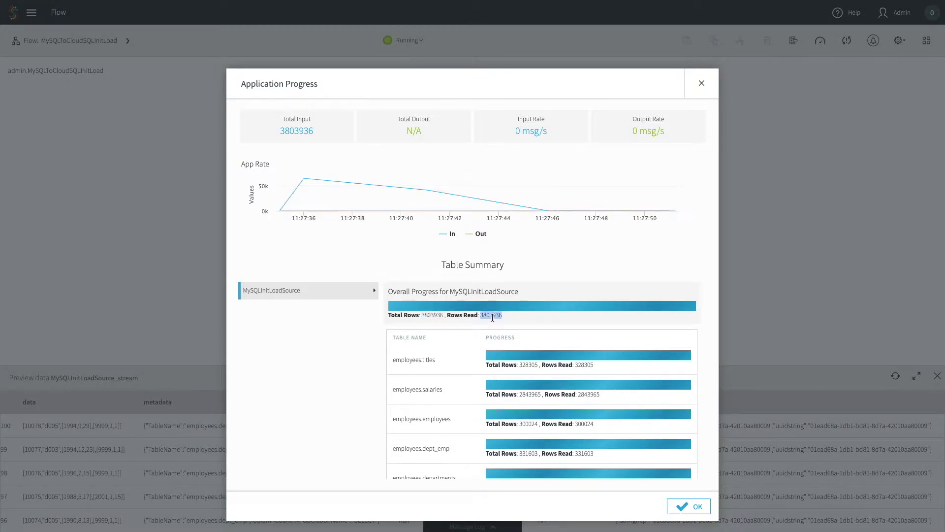
scroll(521, 333, down, 1)
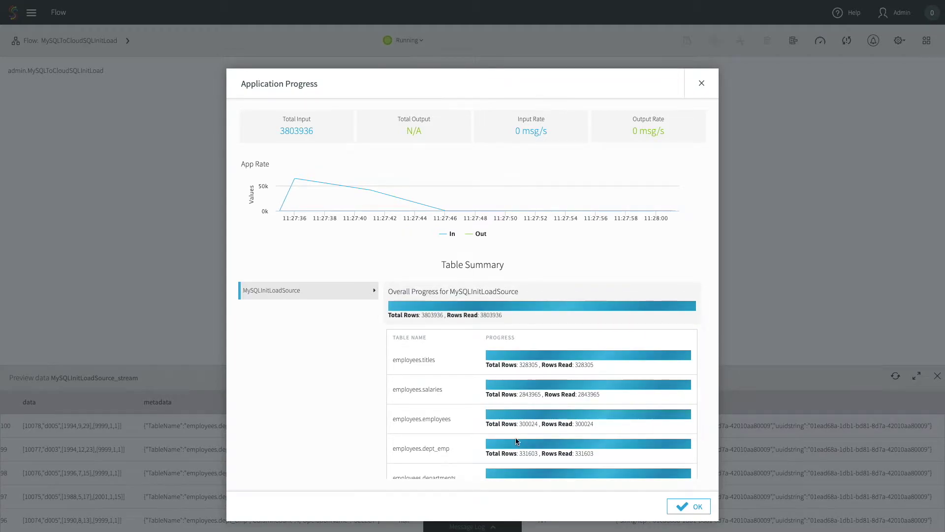
click(686, 507)
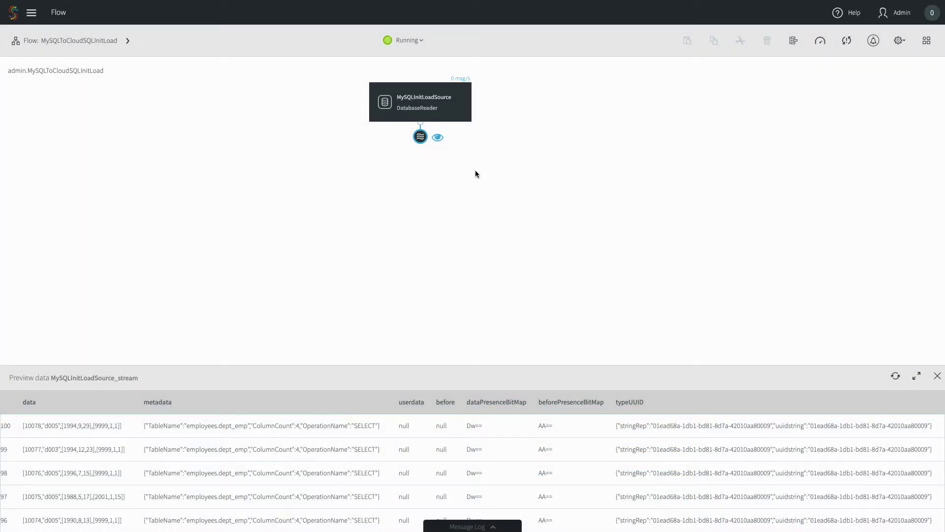
Step: Stop the running MySQLToCloudSQLInitLoad app, then undeploy it so it returns to Created
click(409, 43)
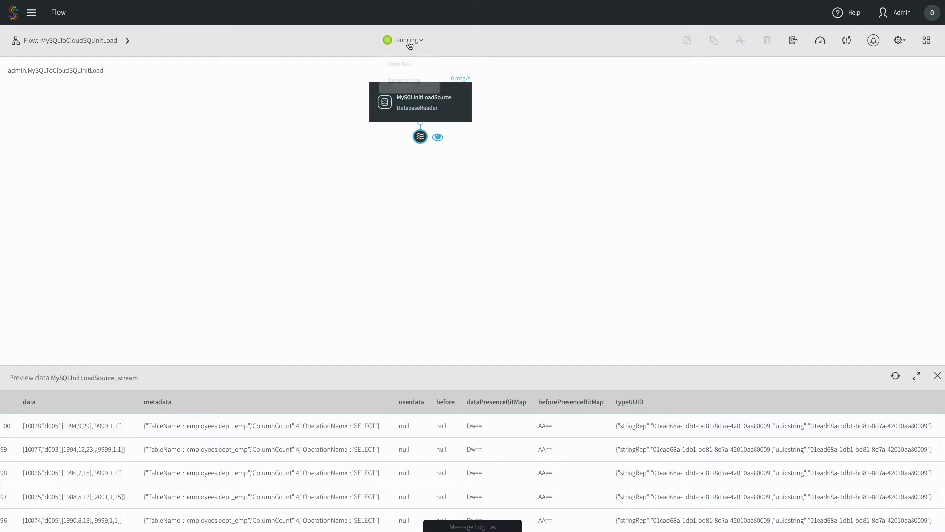
click(405, 63)
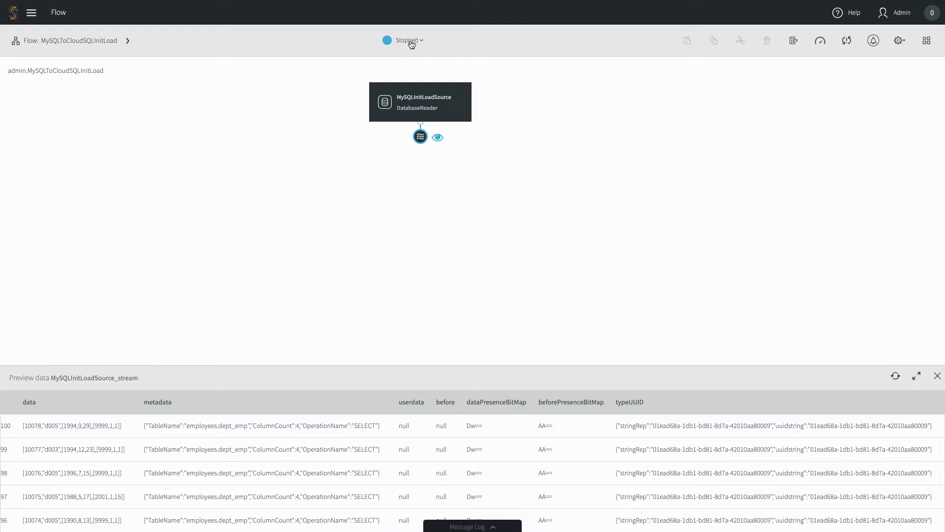
click(409, 42)
click(409, 64)
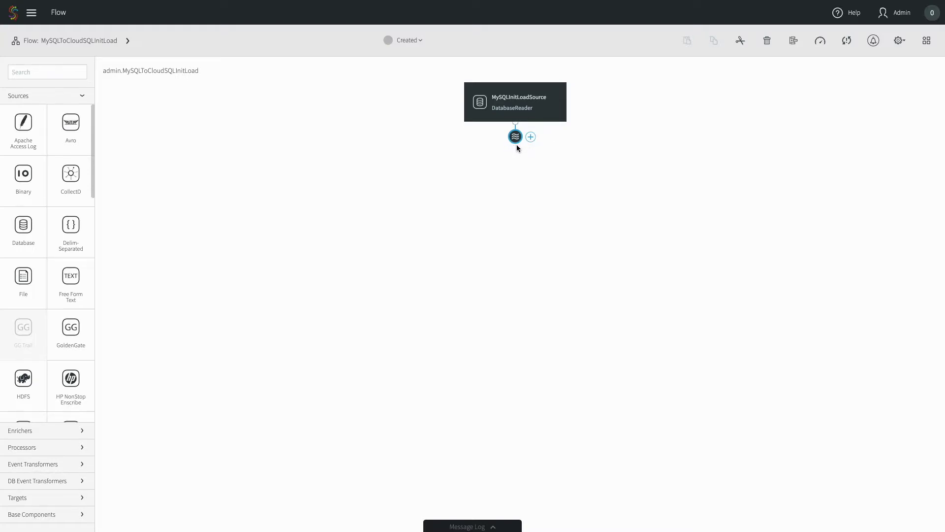
Step: Connect a DatabaseWriter target named CloudSQLforMySQLInitLoadTarget after MySQLInitLoadSource_stream
click(531, 138)
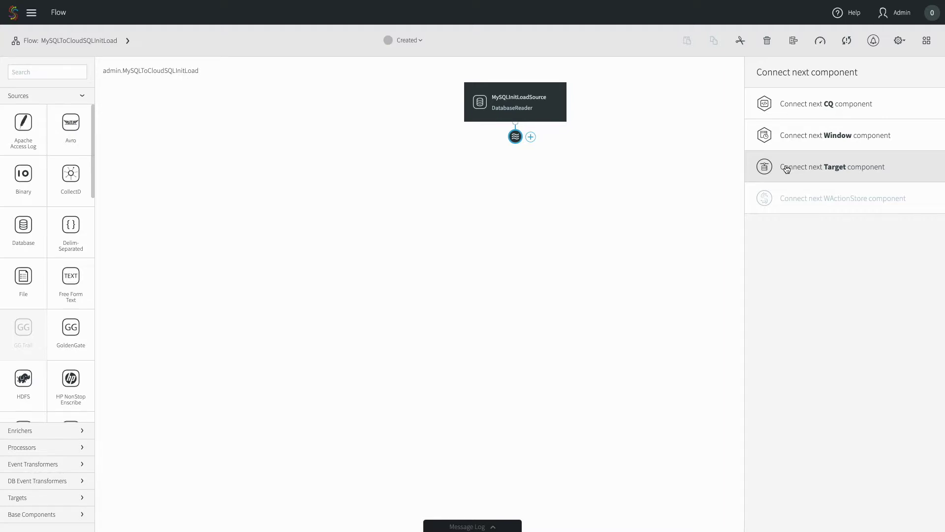
click(787, 169)
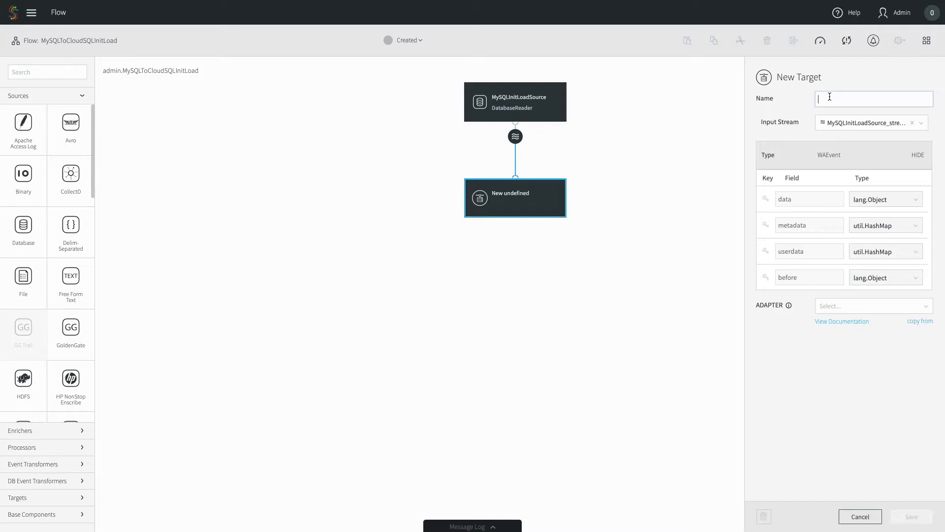
text(CloudSQL)
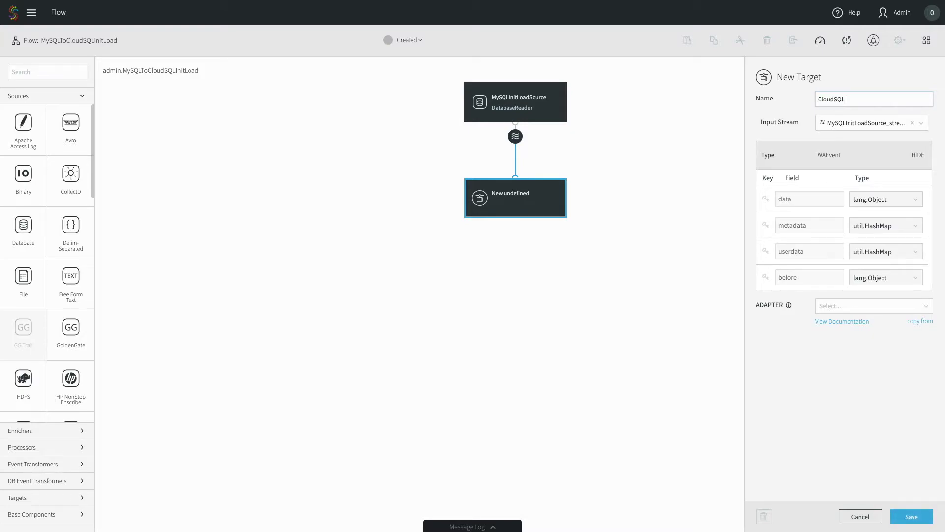
text(forMySQLInitLoadTarget)
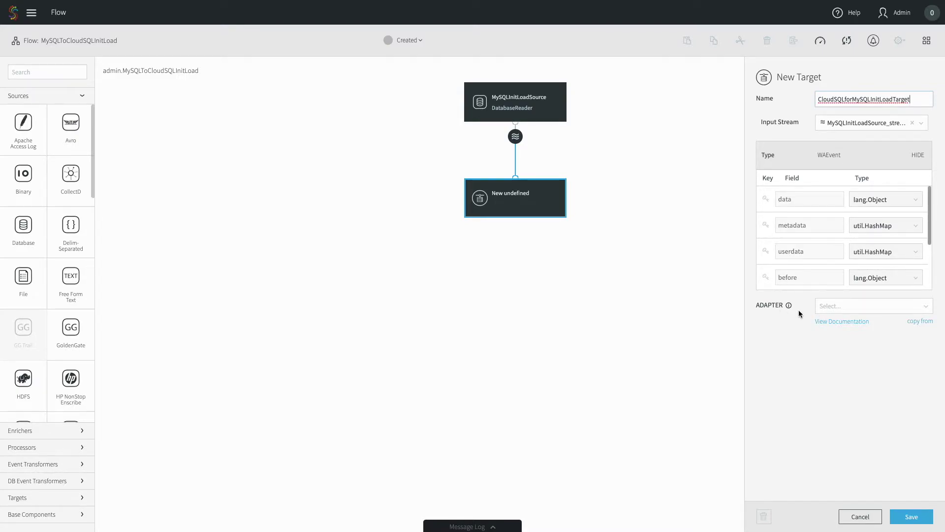
click(853, 310)
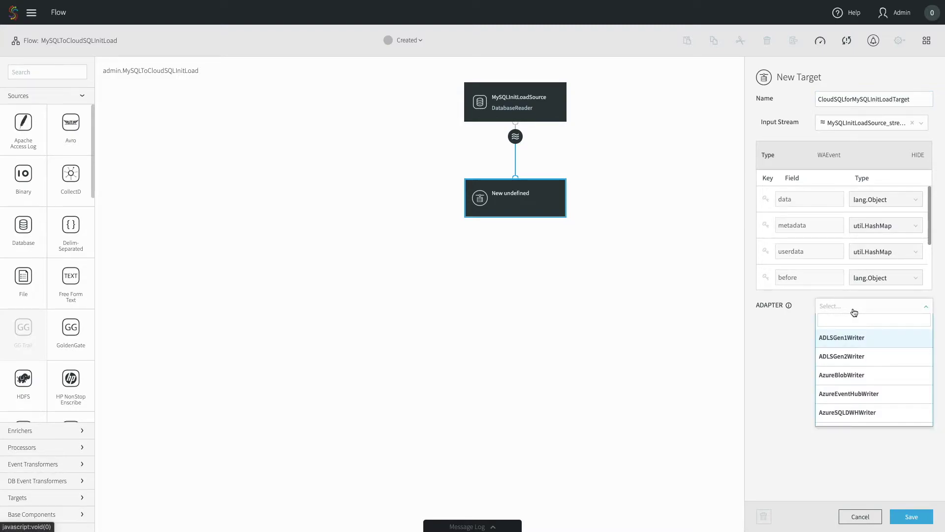
text(Data)
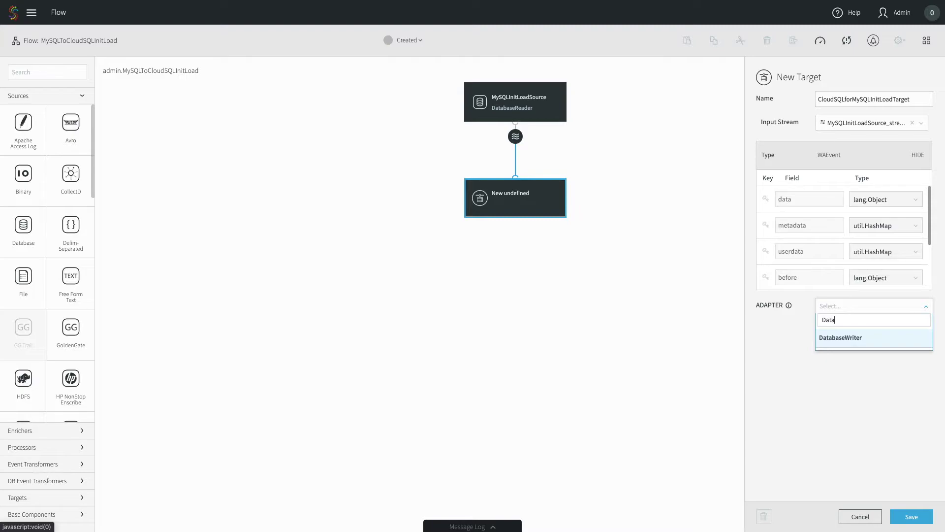
click(853, 339)
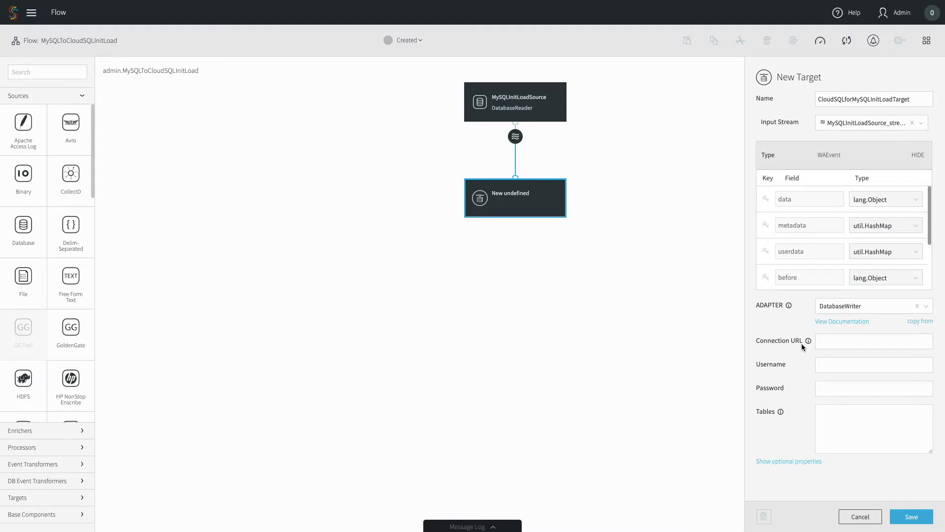
Step: Paste the CloudSQL MySQL JDBC URL, including rewriteBatchedStatements=true, into Connection URL
click(829, 340)
key(ctrl+v)
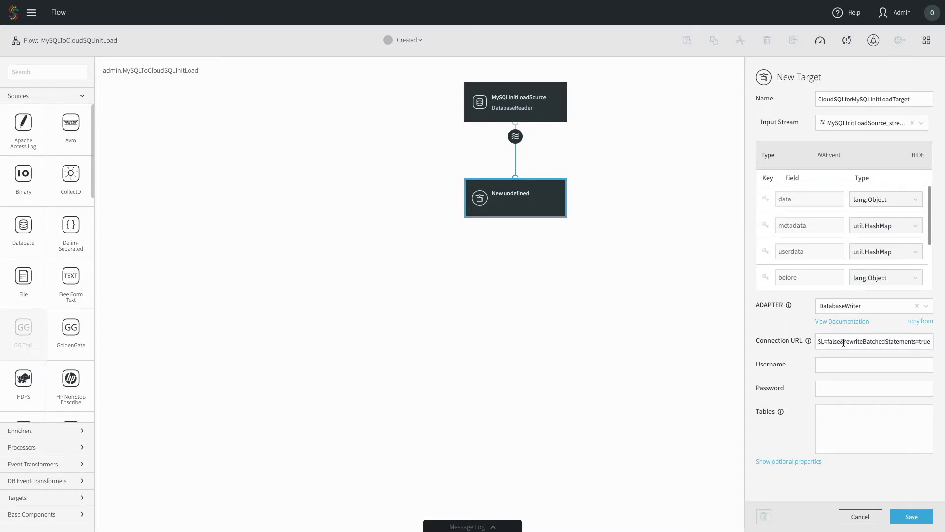
drag(844, 342, 939, 342)
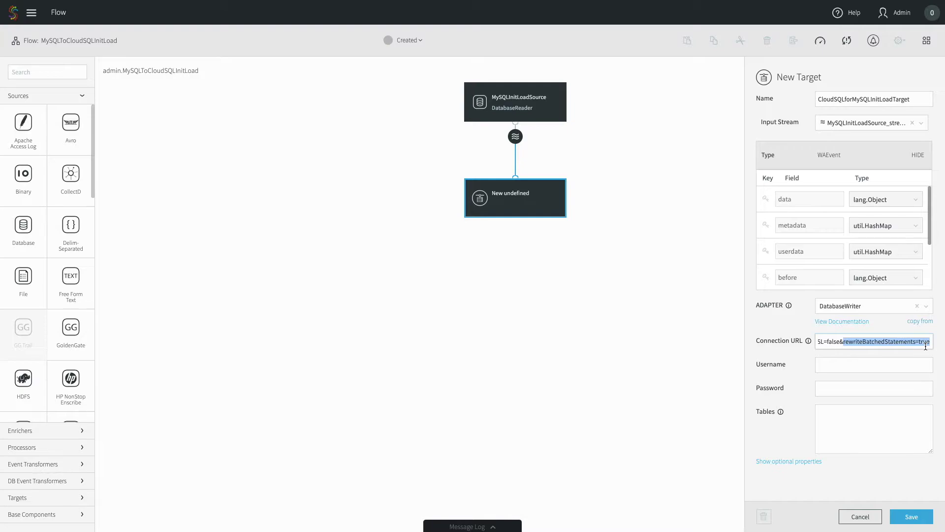
Step: Enter the target database username and password
click(852, 368)
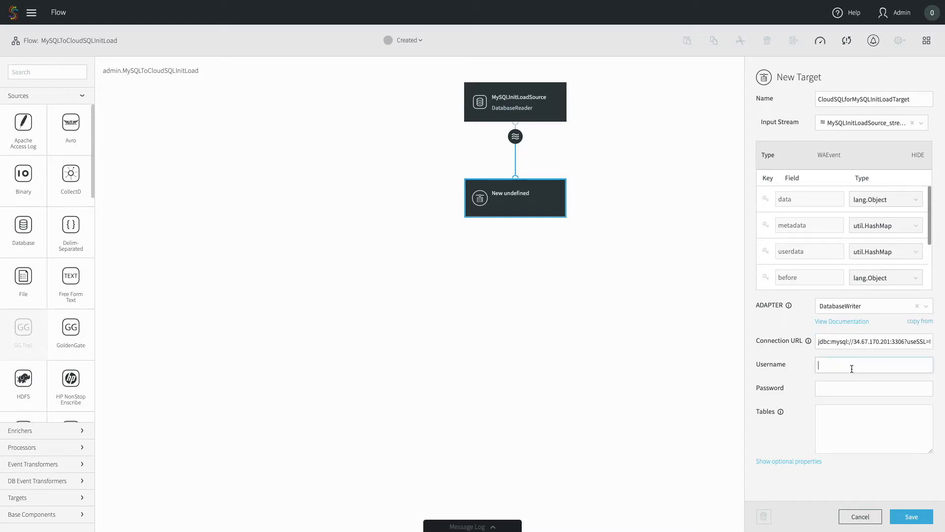
text(striim)
key(Tab)
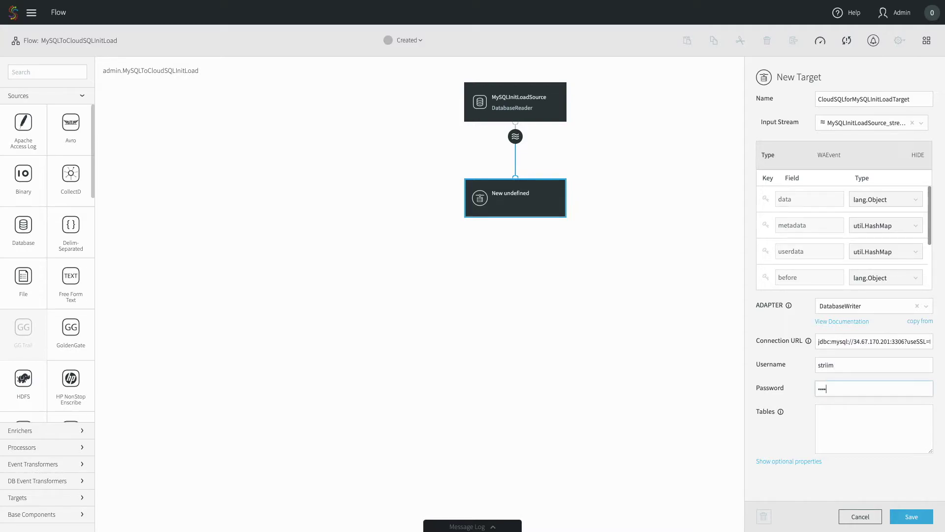
Step: Set the Tables mapping to employees.%,employees.% and show the optional properties
click(822, 424)
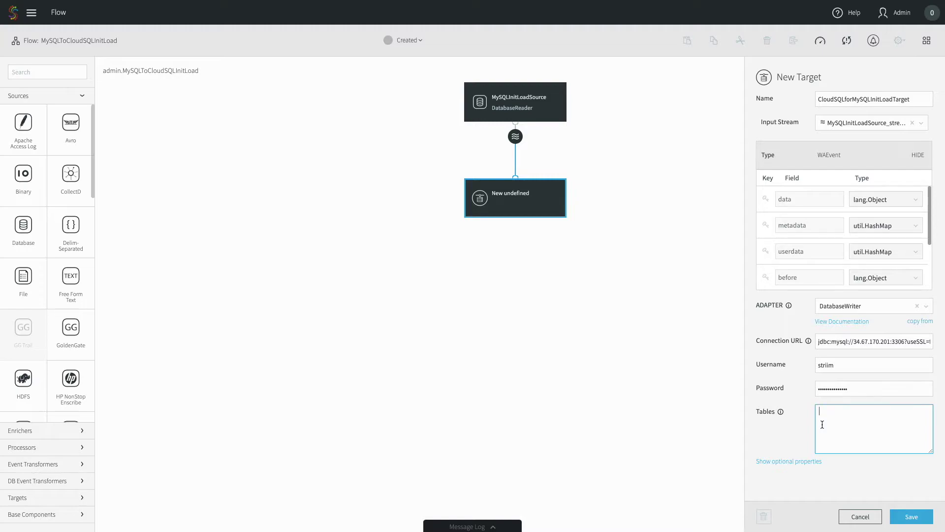
text(employees.%,employees.%)
click(799, 461)
Step: Enter 0 in the Batch Policy and Commit Policy event count fields
scroll(799, 466, down, 3)
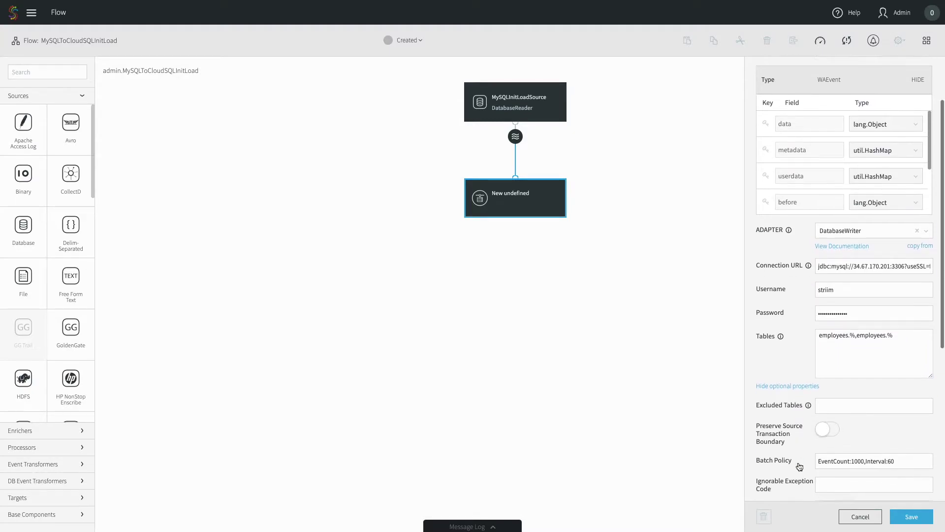
scroll(799, 466, down, 4)
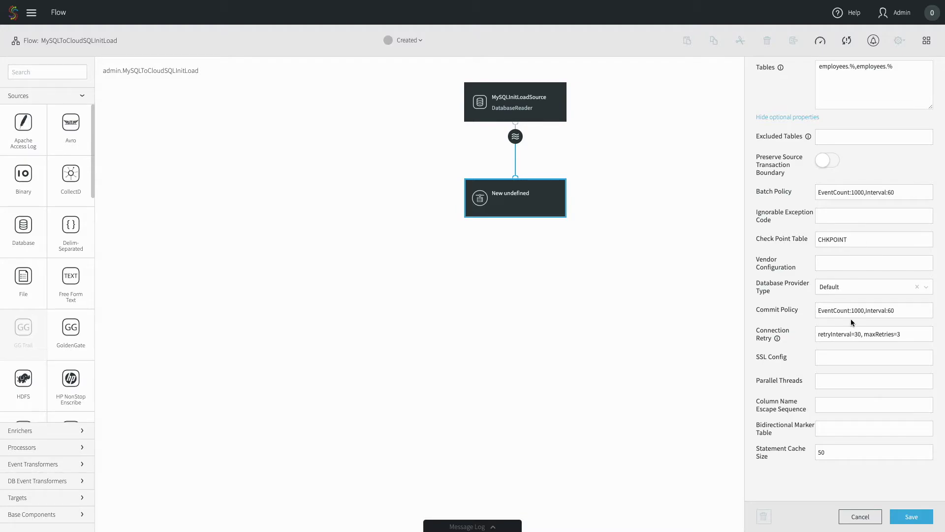
click(863, 195)
text(0)
click(862, 312)
text(0)
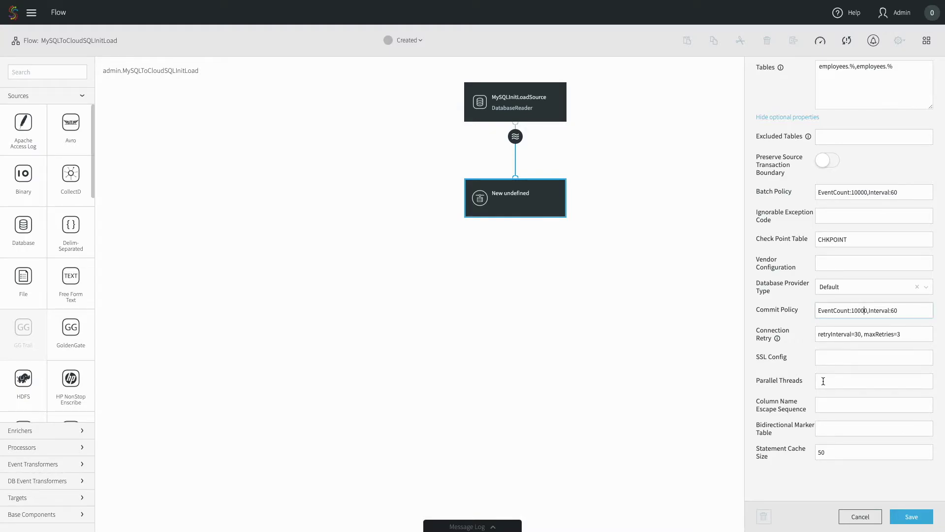
Step: Set Parallel Threads to 8, save the target, and close its properties panel
click(802, 382)
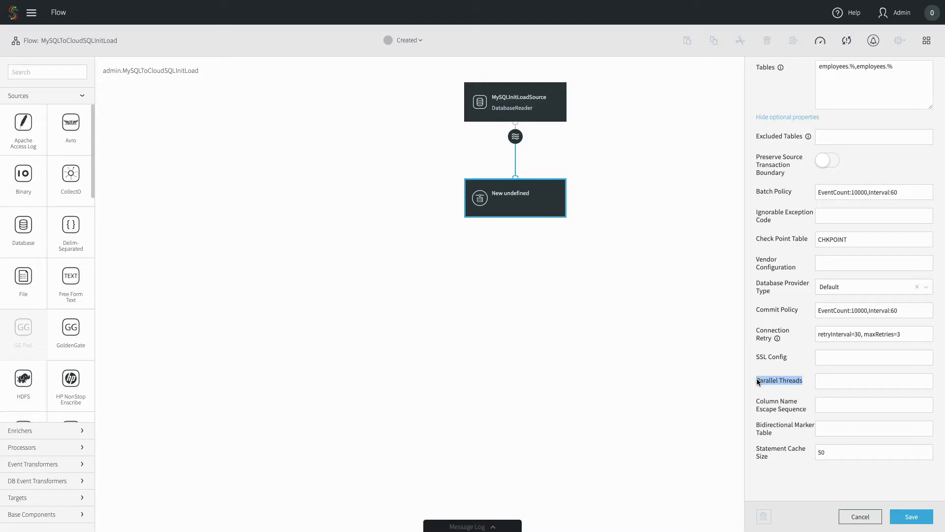
click(843, 382)
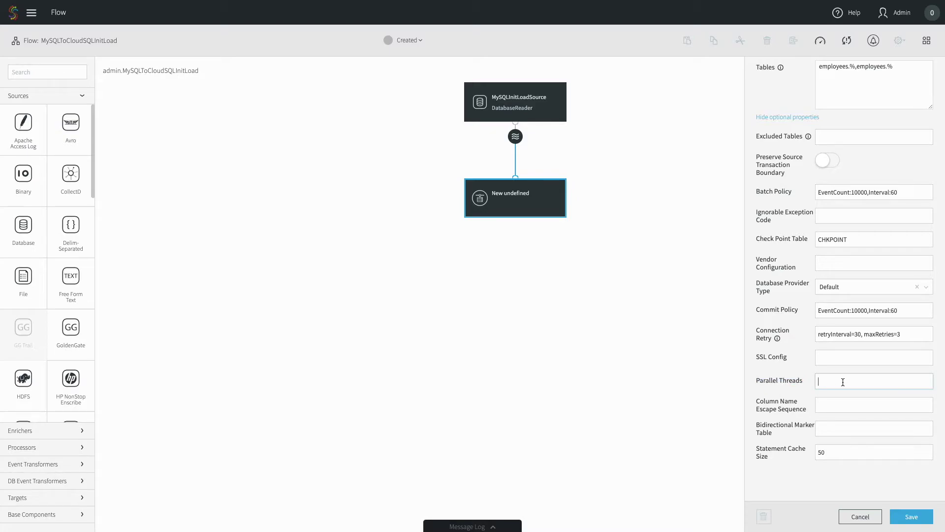
text(8)
click(911, 517)
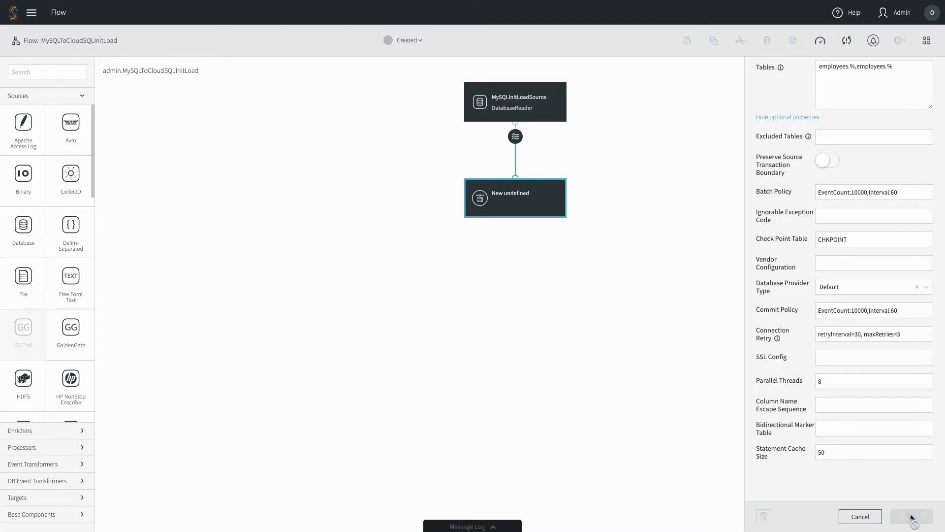
click(623, 193)
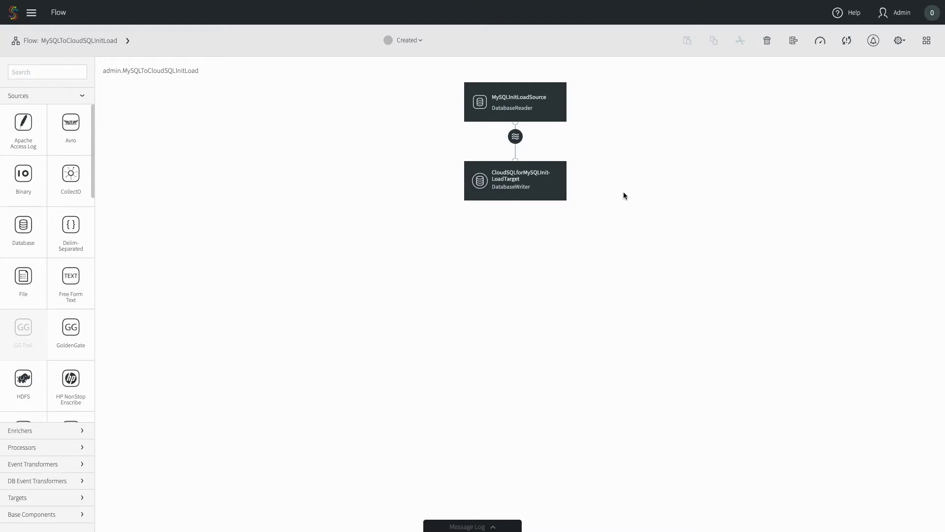
Step: Deploy MySQLToCloudSQLInitLoad on the default deployment group
click(400, 47)
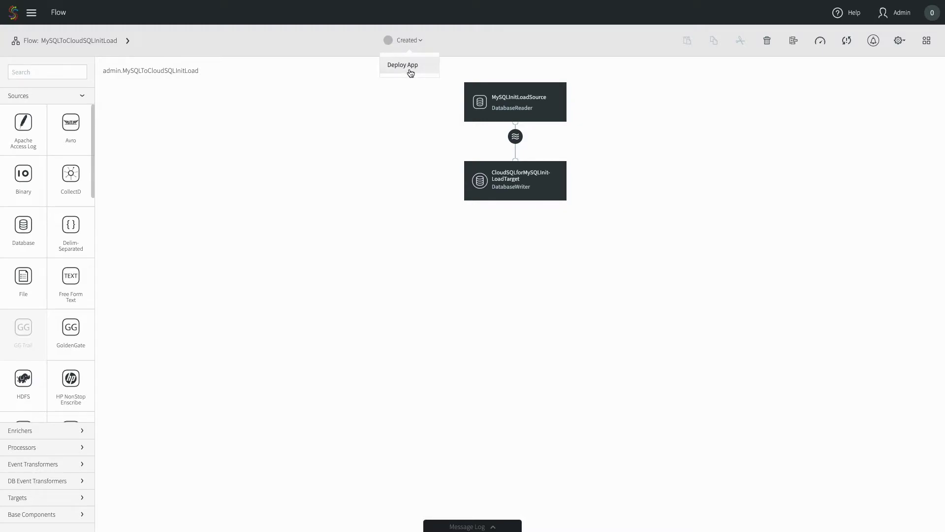
click(410, 71)
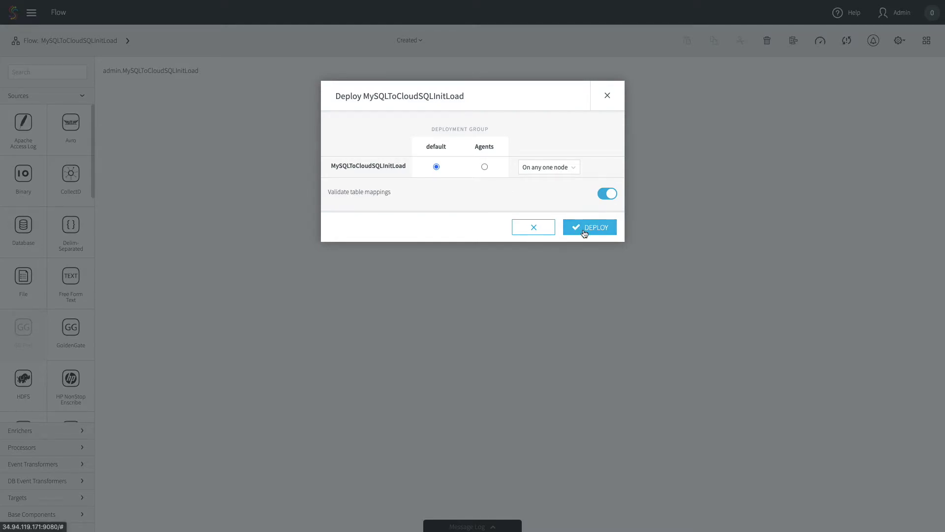
click(585, 231)
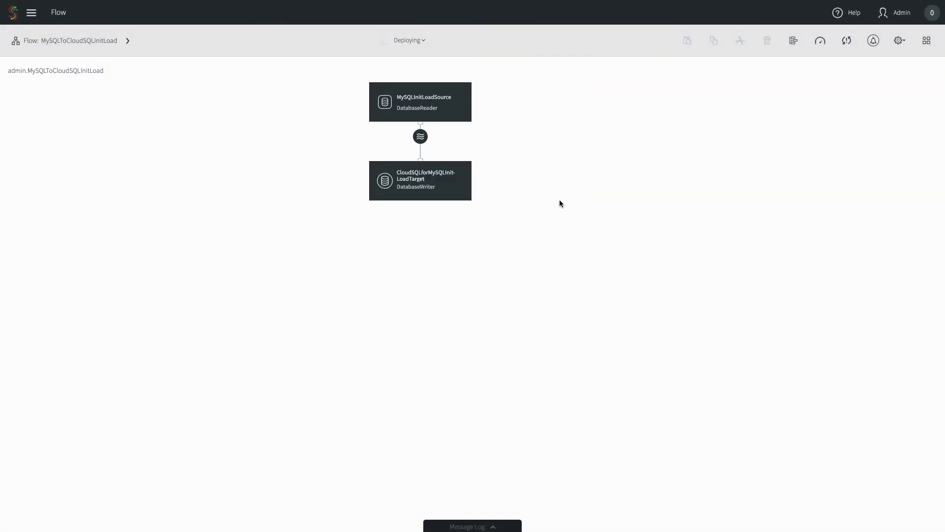
Step: Open a live data preview of MySQLInitLoadSource_stream
click(423, 137)
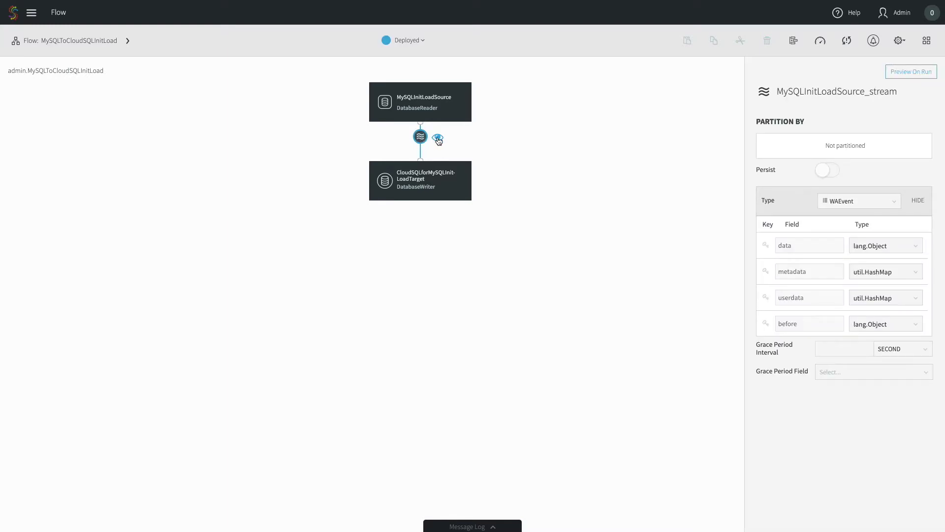
click(439, 141)
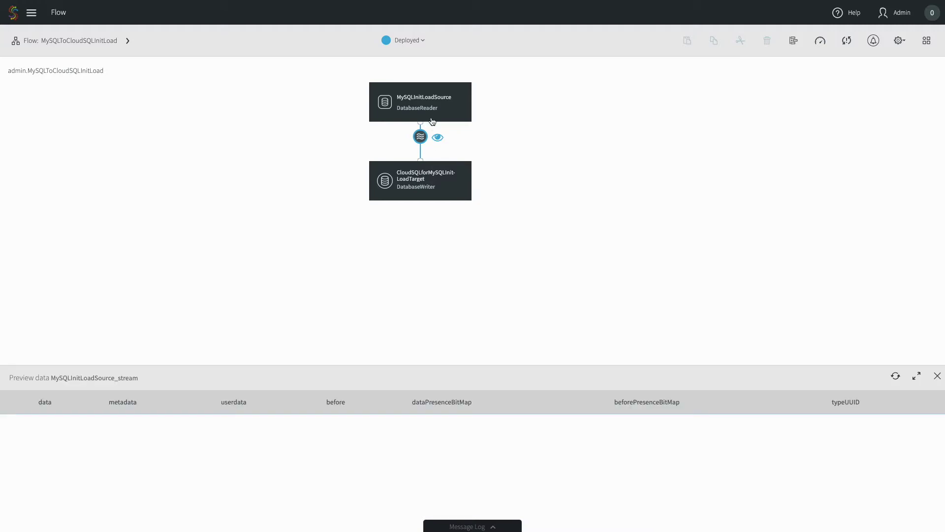
click(403, 44)
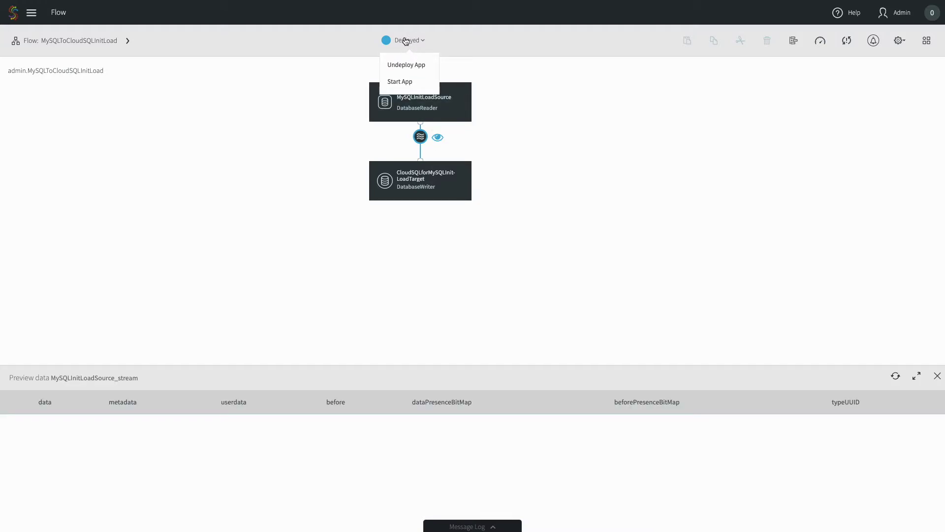
Step: Start the app and check progress showing 2,581,452 of 3,797,655 rows read
click(404, 83)
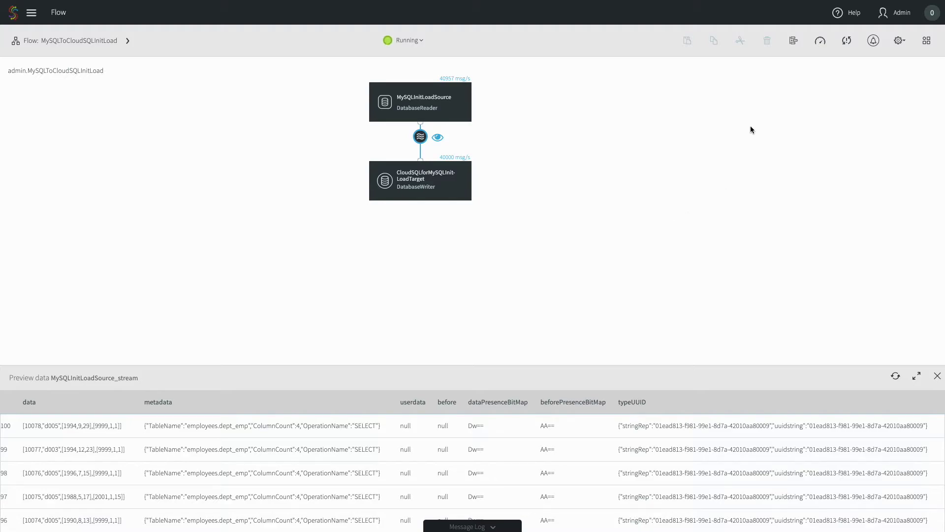
click(824, 44)
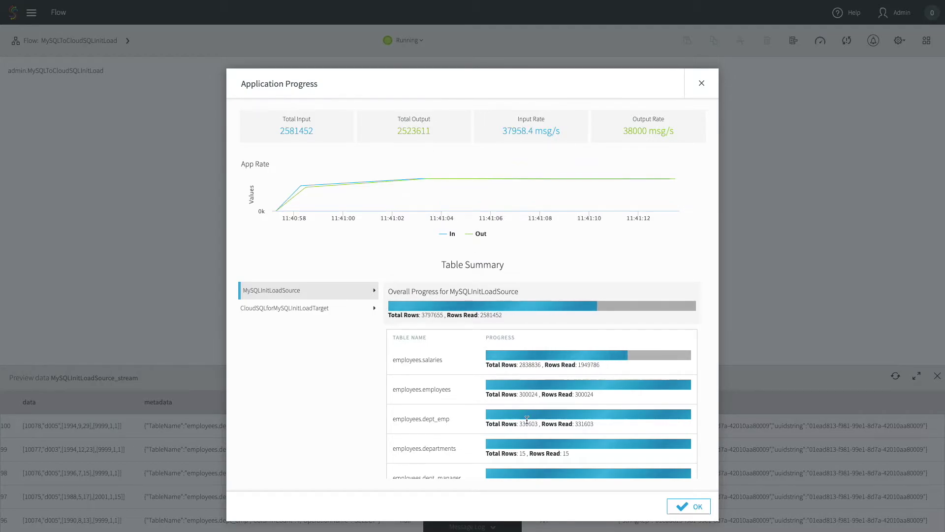
scroll(564, 434, down, 2)
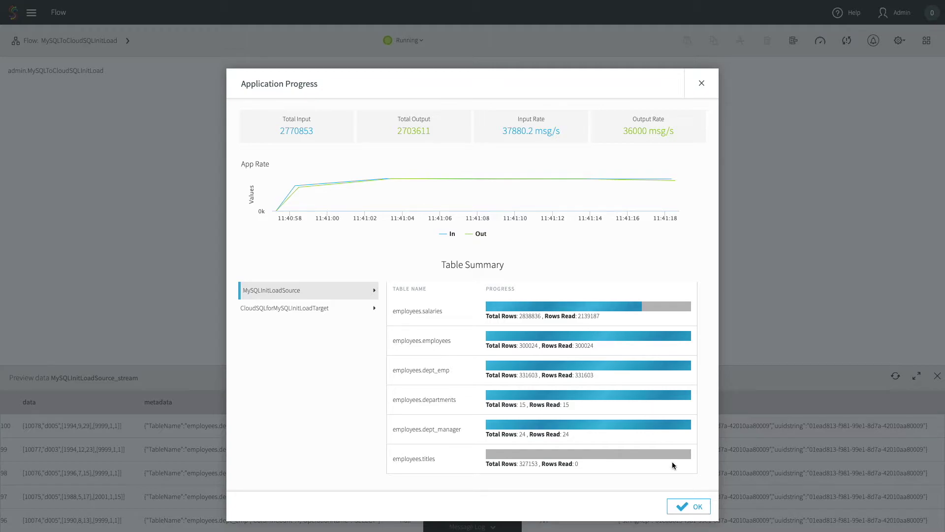
click(691, 508)
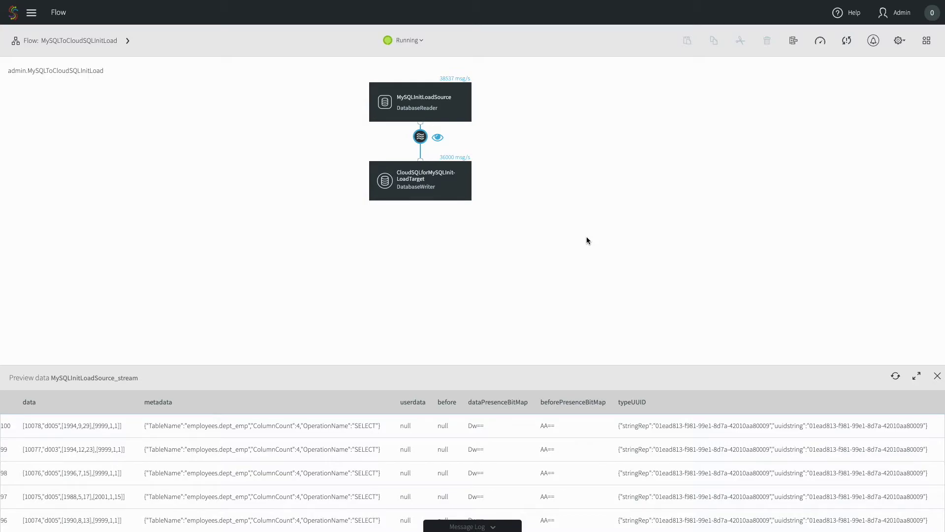
key(ctrl+Right)
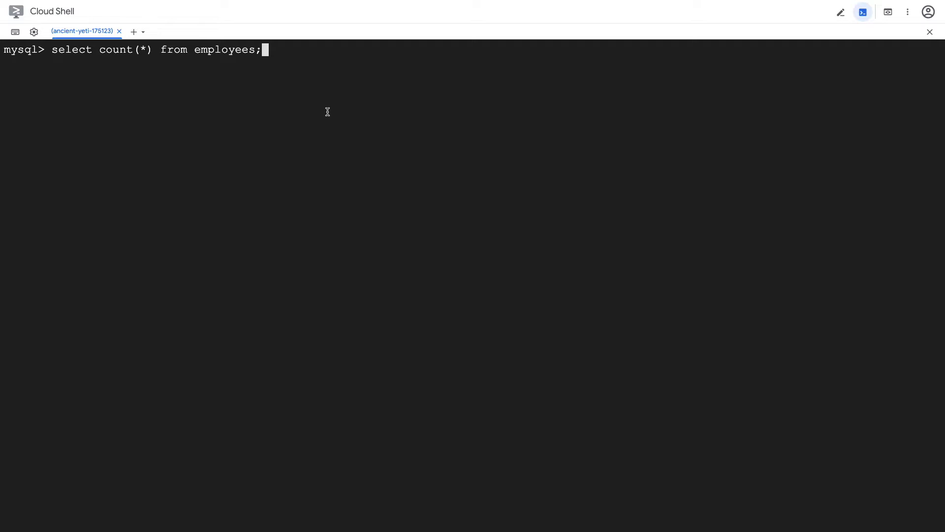
Step: Run select count(*) from employees; in Cloud Shell to confirm 300024 rows
key(Return)
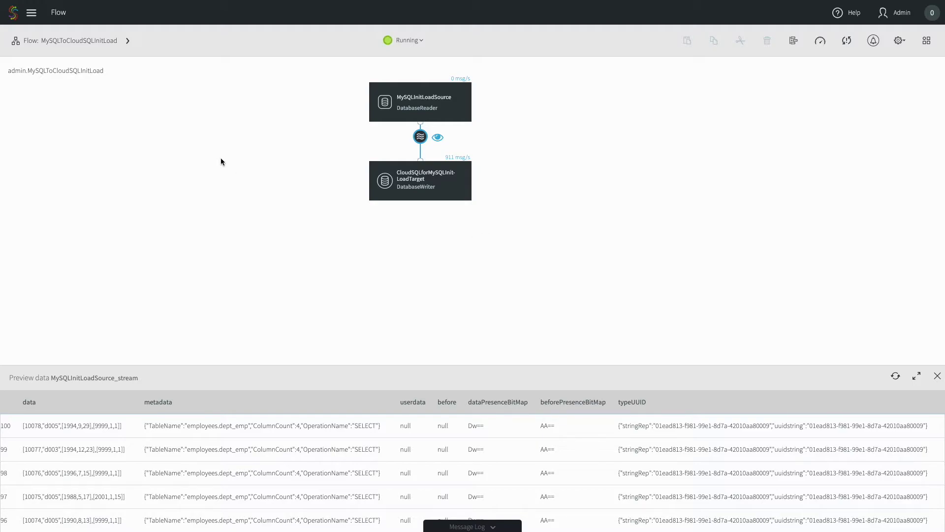
Step: Go to the Apps list from the main menu and choose Add App
click(32, 14)
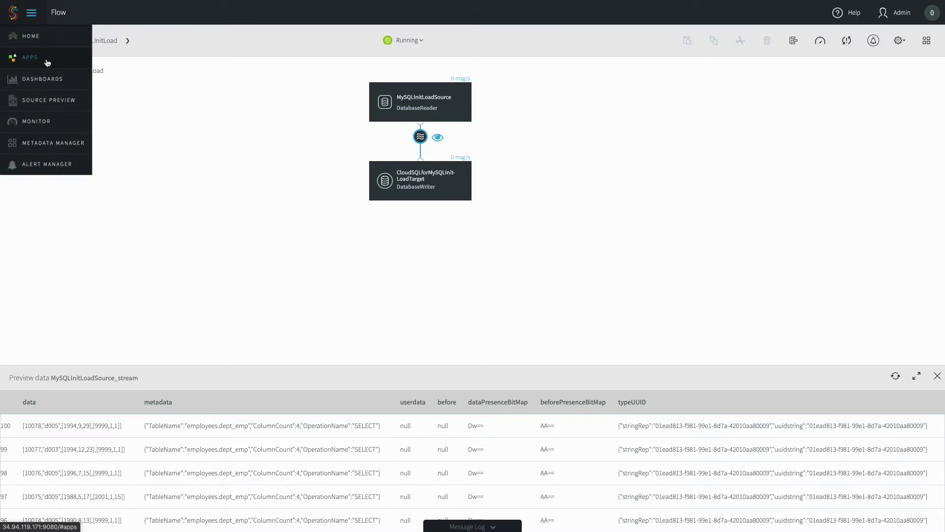
click(47, 63)
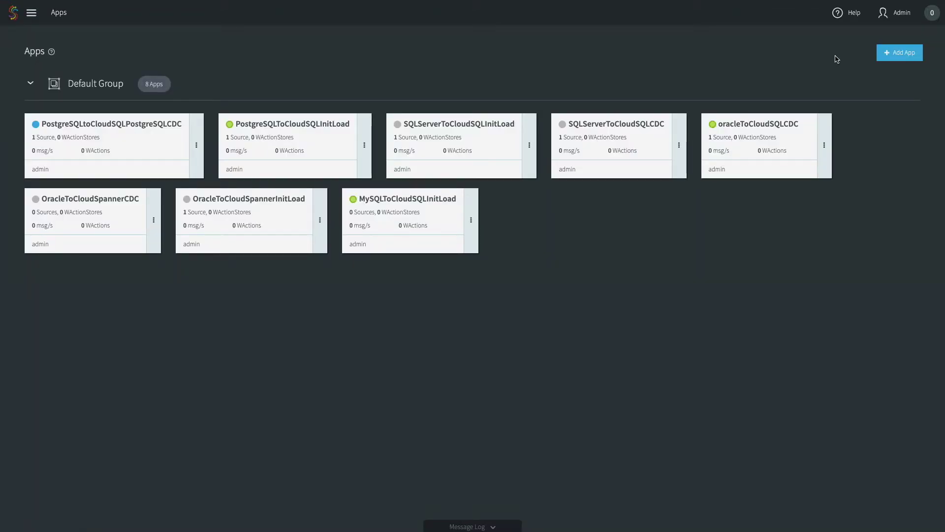
click(884, 54)
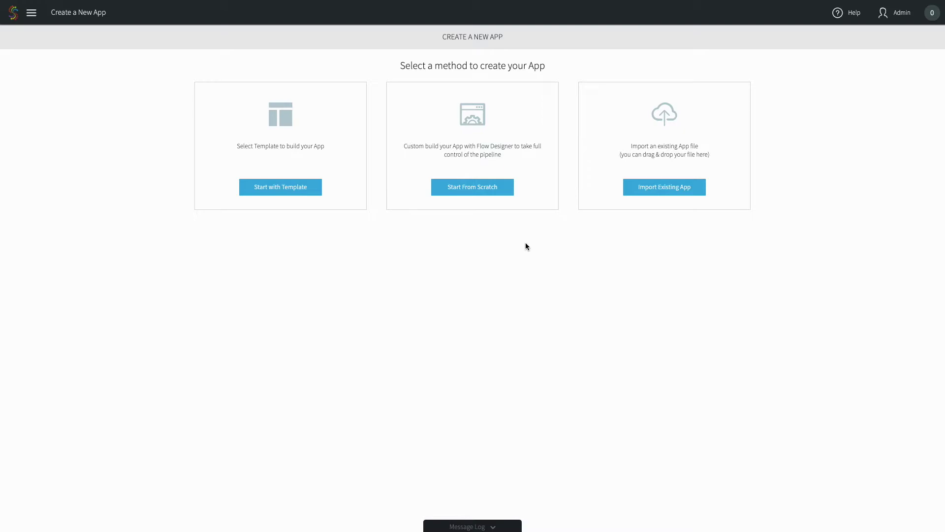
Step: Create a blank app from scratch named MySQLToCloudSQLMySQLCDC
click(481, 188)
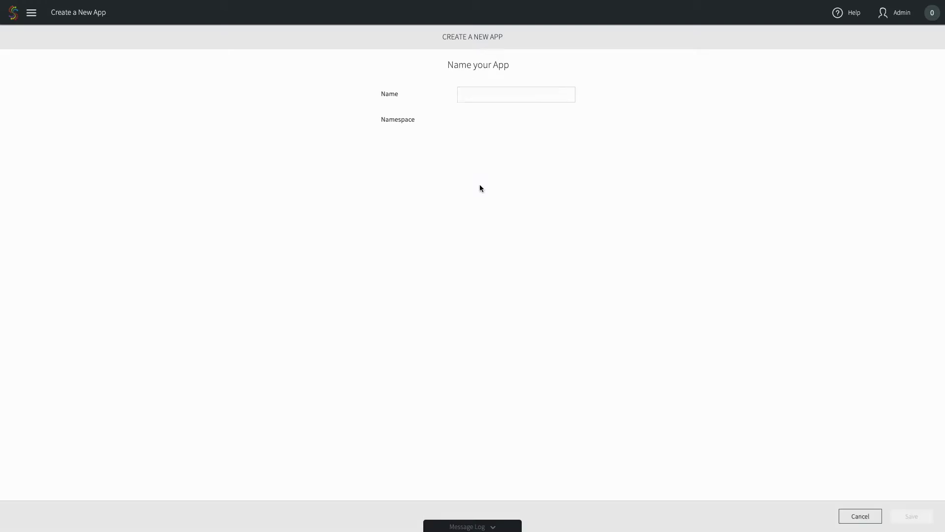
click(485, 91)
text(MySQLToCloudSQLMySQLCDC)
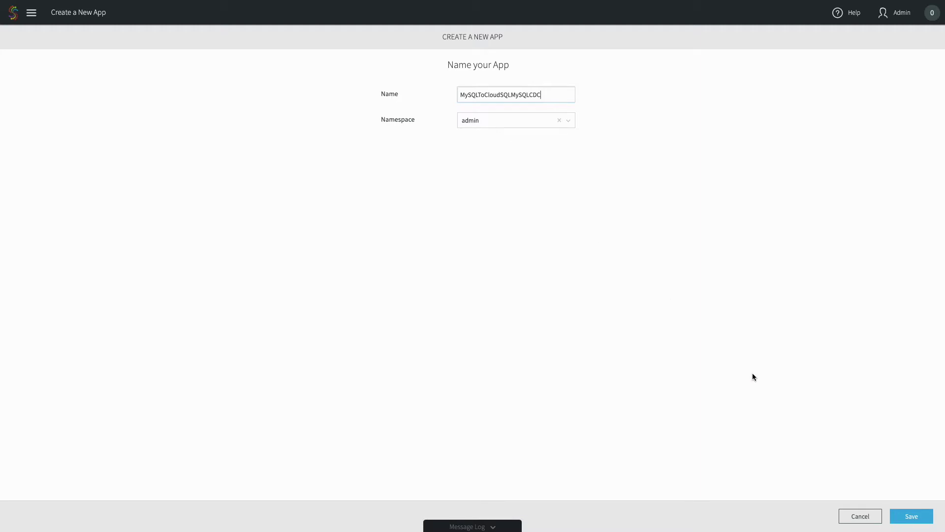
click(908, 516)
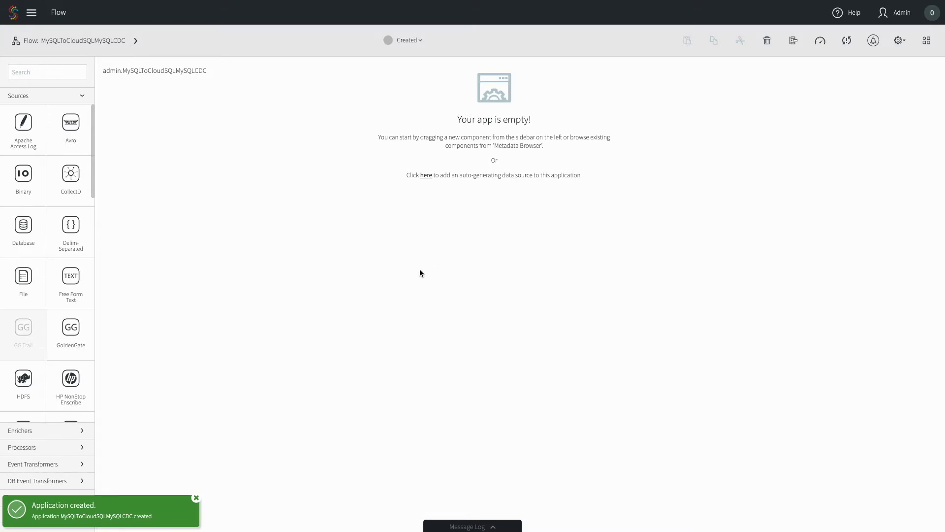
Step: Add a MySQL CDC source to the flow and name it MySQLCDCSource
scroll(61, 232, down, 5)
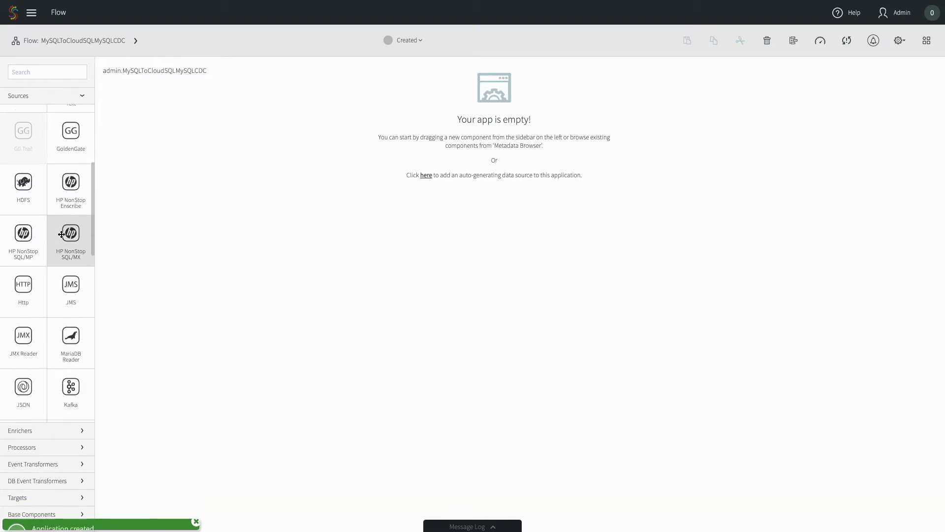
scroll(61, 234, down, 3)
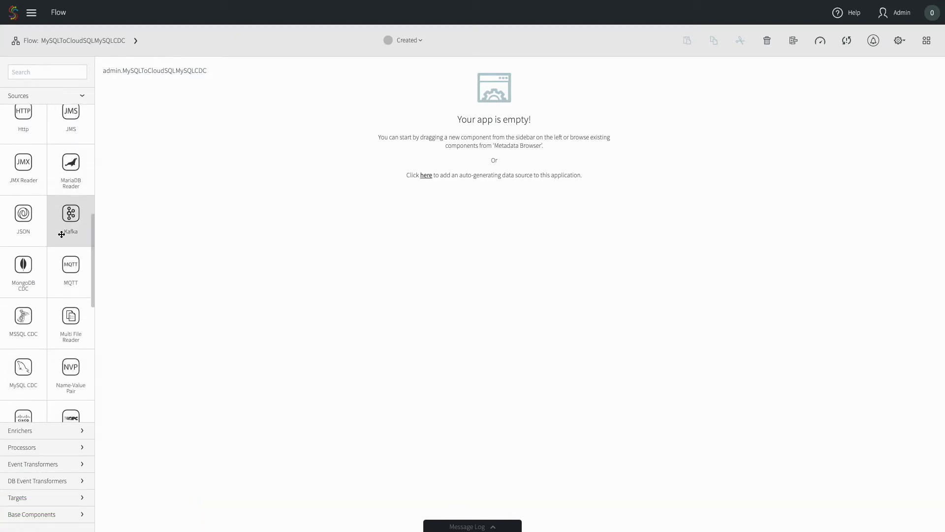
scroll(61, 234, down, 3)
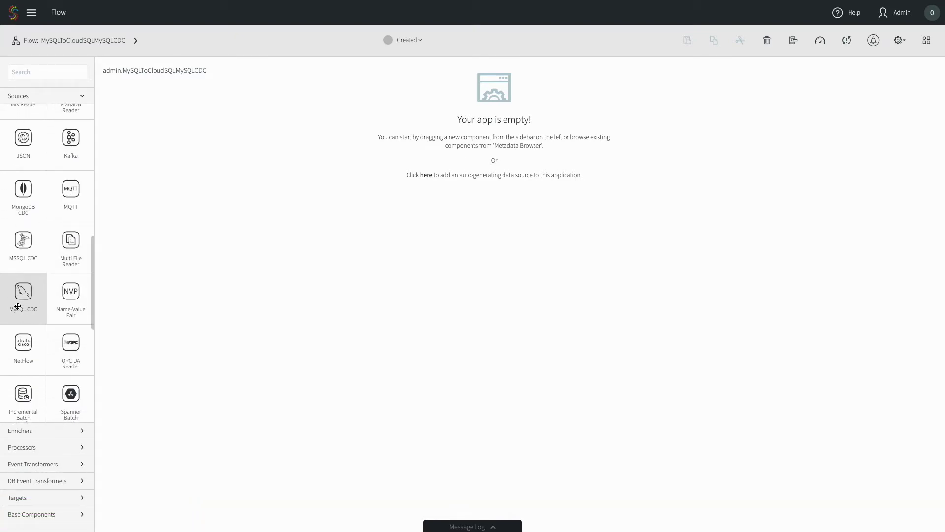
drag(13, 300, 479, 113)
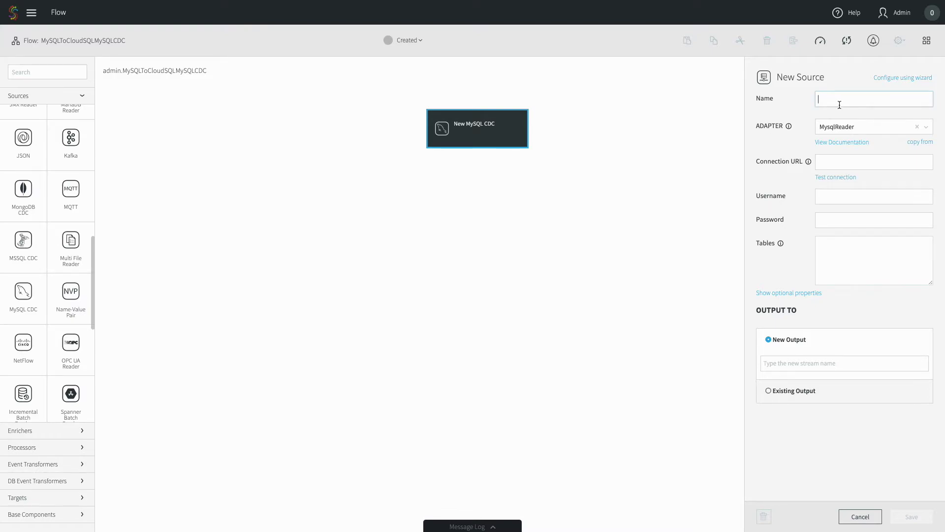
click(840, 105)
text(MySQLCD)
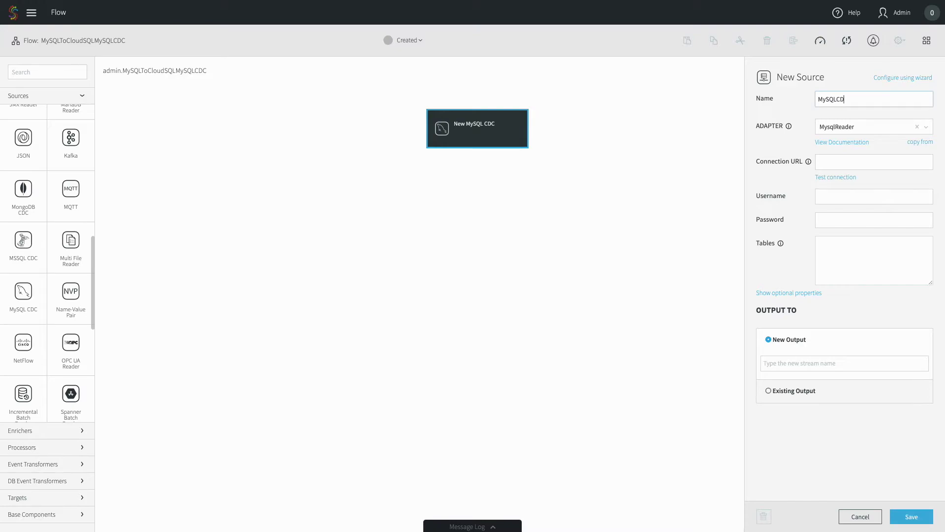
text(CSource)
click(831, 163)
click(833, 163)
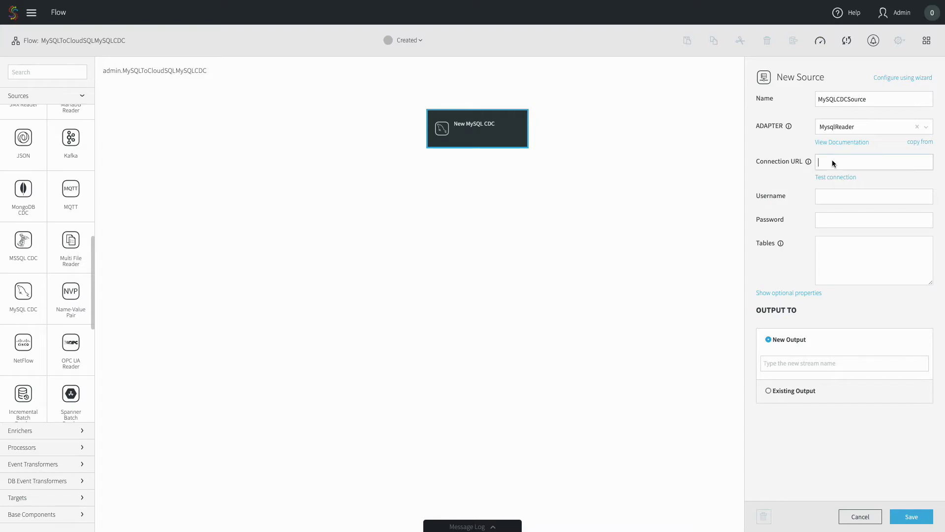
Step: Enter the source database username and password, test the connection, and set Tables to striim.orders
click(838, 192)
text(striim)
key(Tab)
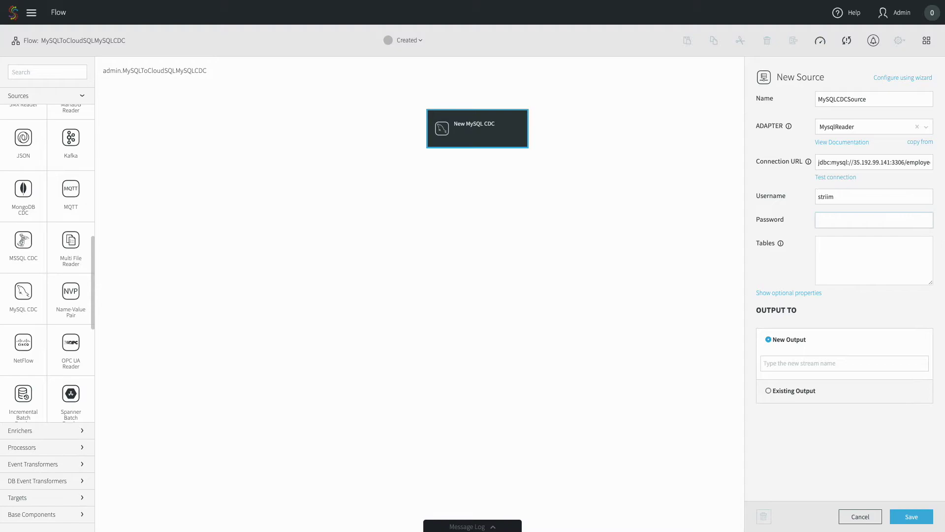
text(••••••••••••••)
click(801, 187)
click(837, 178)
click(864, 256)
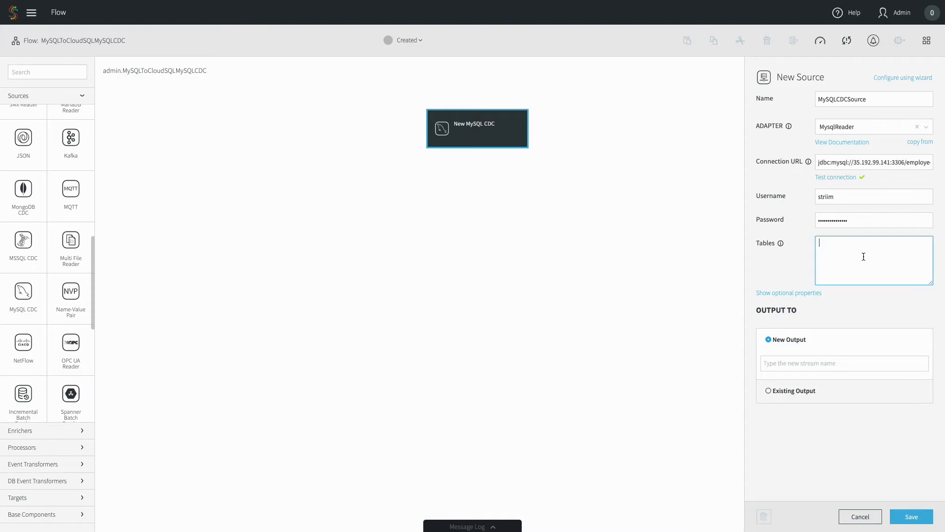
text(striim.orders)
Step: Give MySQLCDCSource a new output stream named MySQLCDCSource_stream and save the source
click(815, 294)
scroll(814, 298, down, 3)
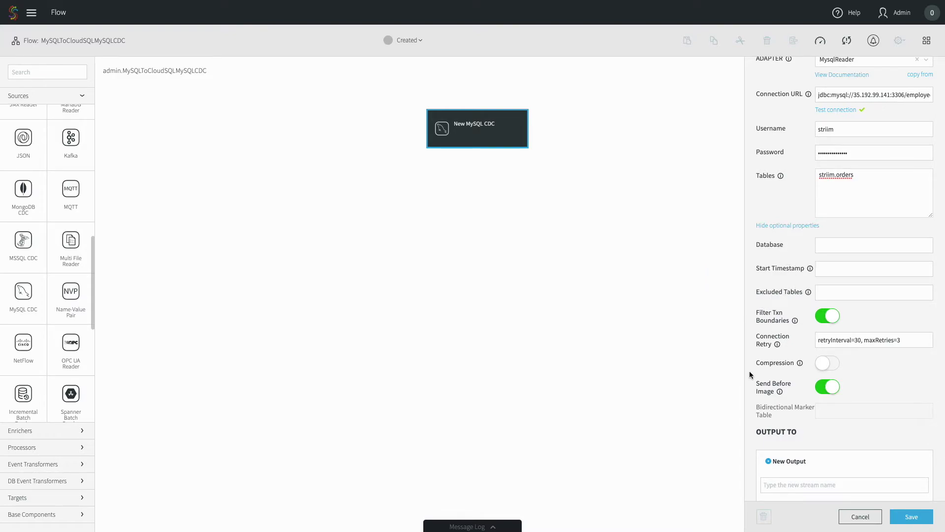
mouse_move(812, 274)
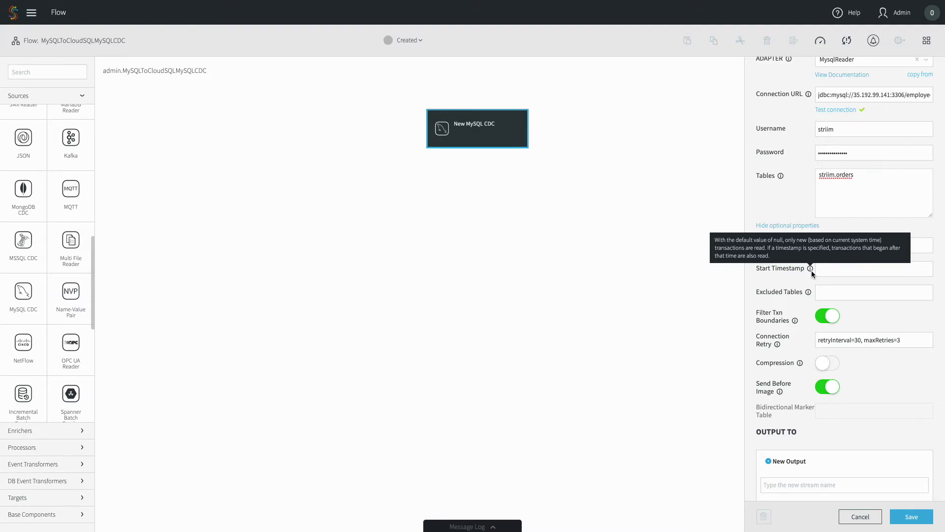
scroll(855, 212, up, 3)
double_click(849, 101)
key(ctrl+c)
scroll(849, 101, down, 3)
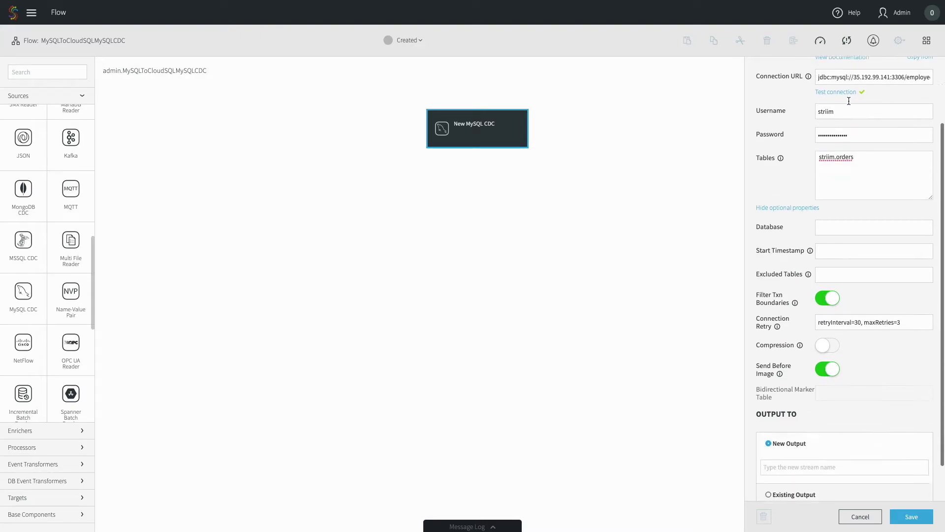
click(796, 425)
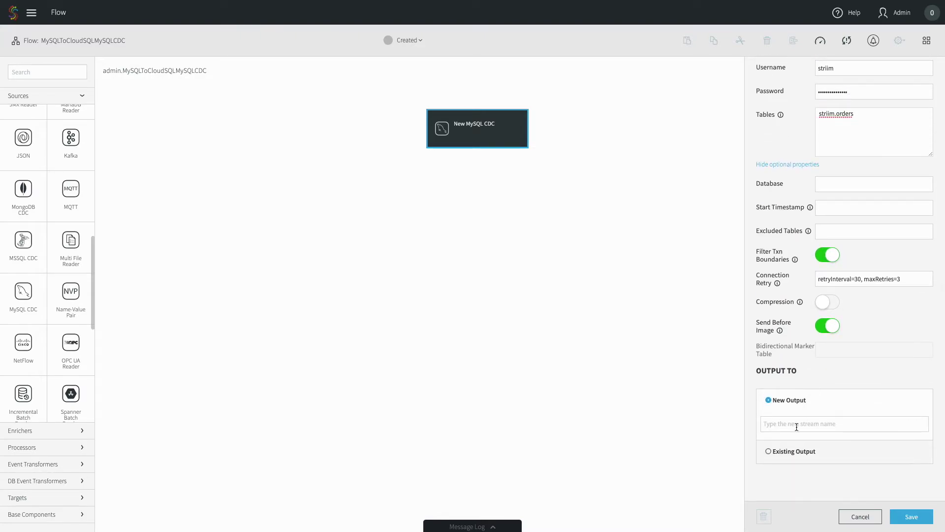
key(ctrl+v)
text(_stream)
click(911, 517)
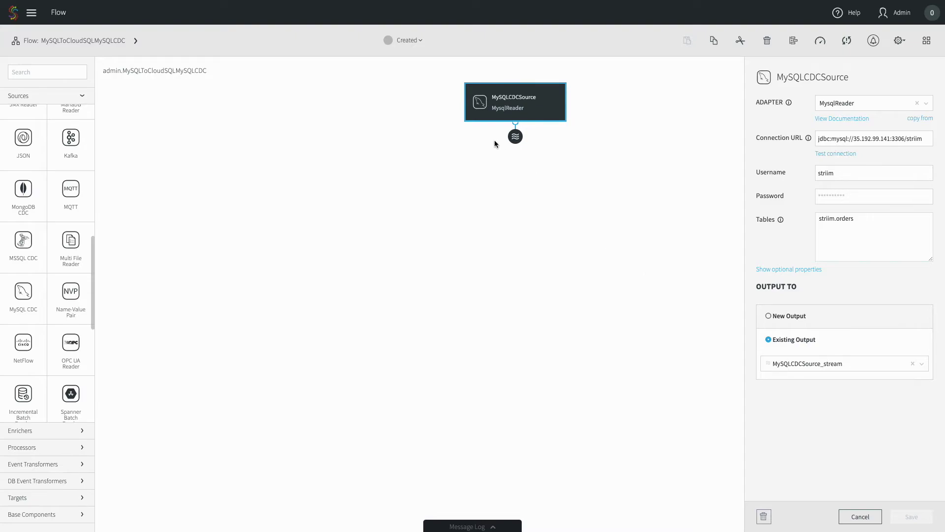
Step: Deploy MySQLToCloudSQLMySQLCDC to the default deployment group
click(407, 41)
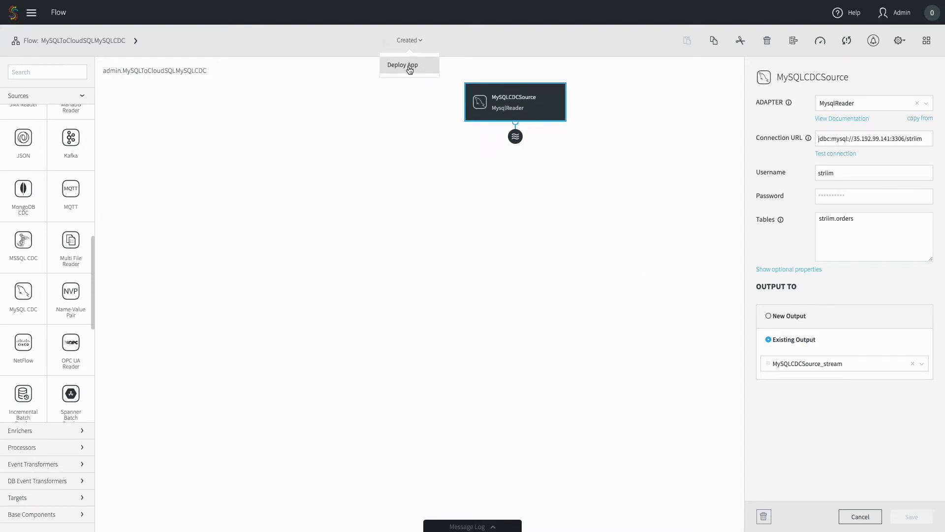
click(409, 67)
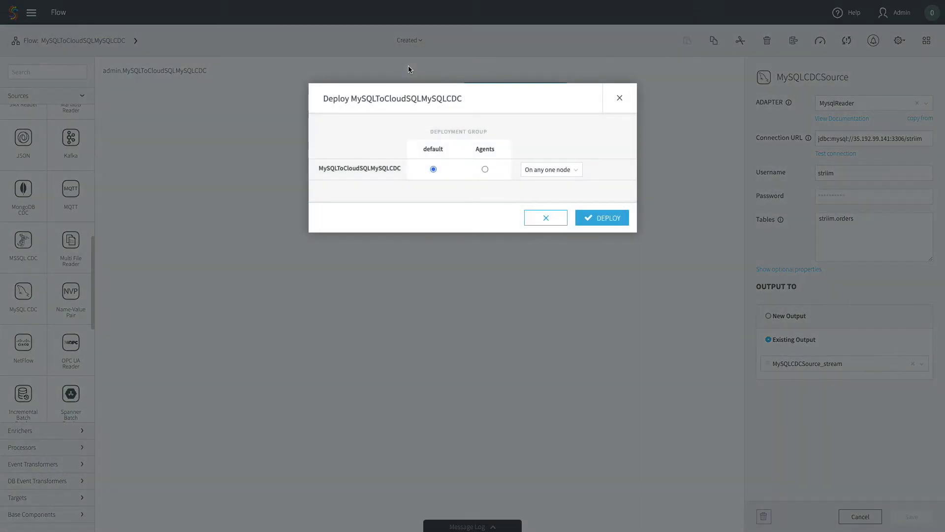
click(609, 218)
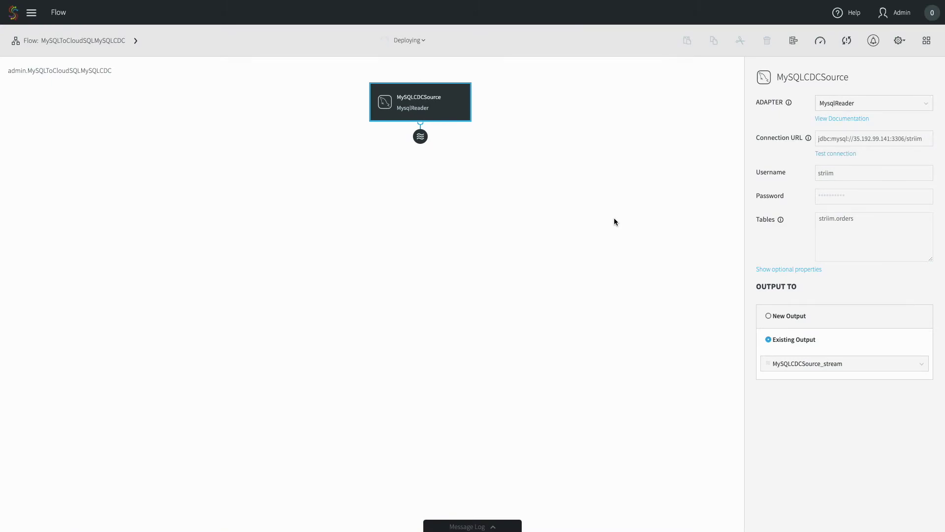
Step: Open a data preview of the MySQLCDCSource_stream node
click(422, 140)
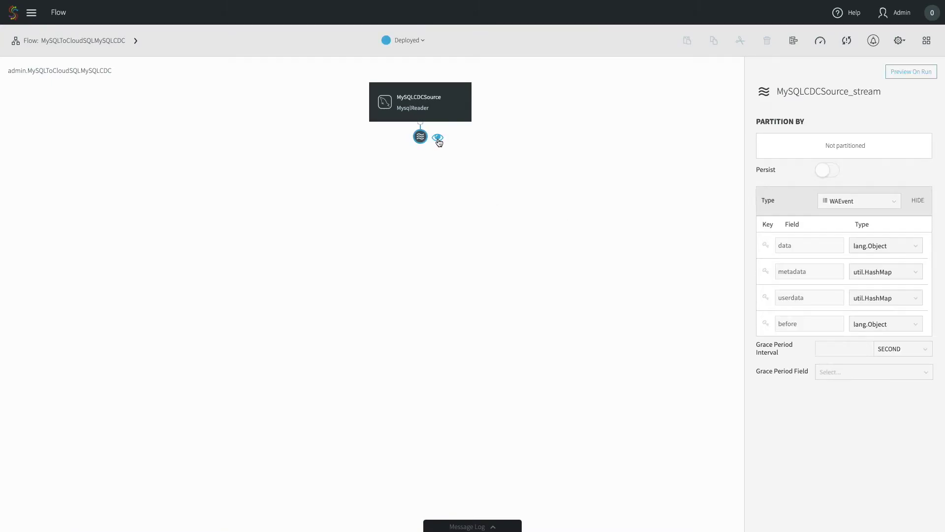
click(438, 138)
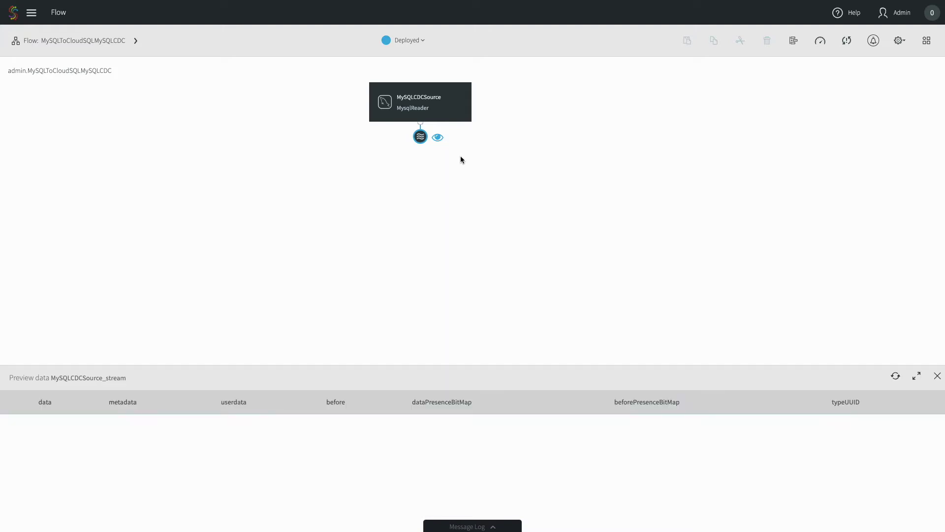
click(408, 42)
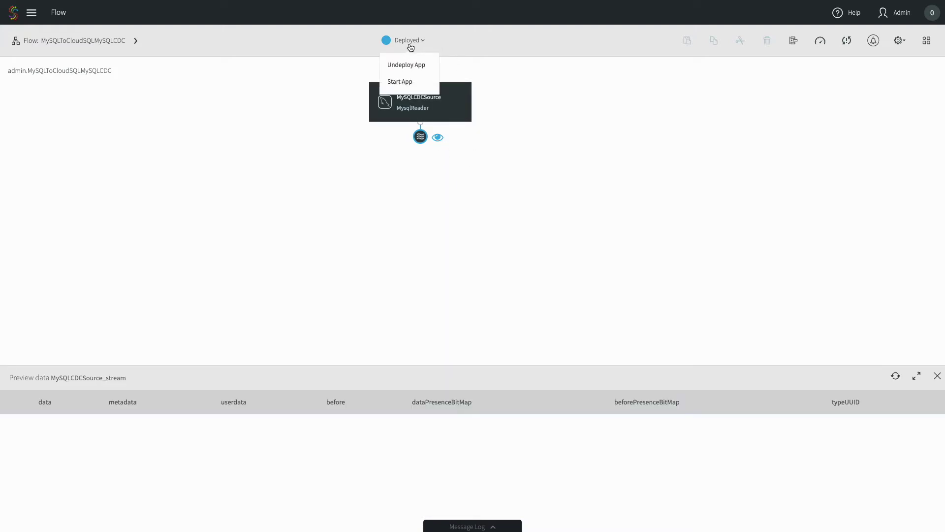
Step: Start the app and browse the striim.orders insert rows arriving in the preview
click(409, 84)
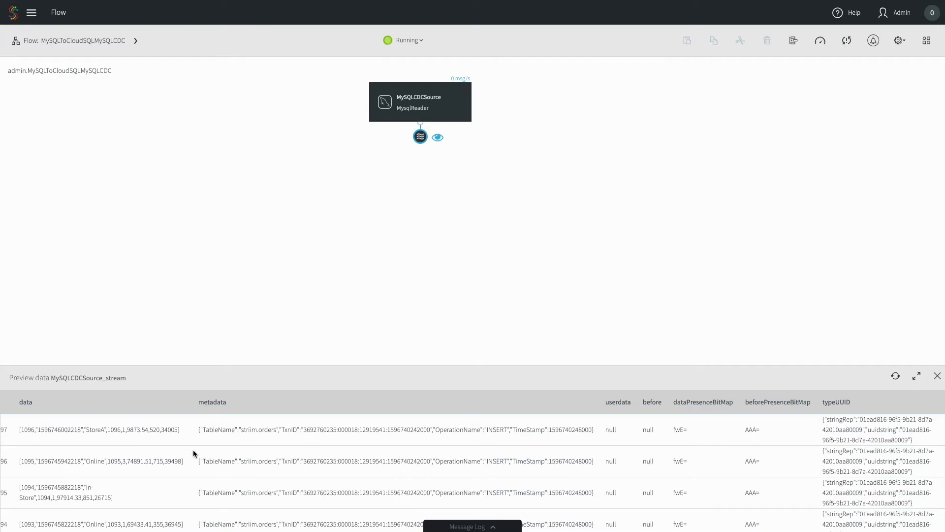
scroll(329, 472, down, 5)
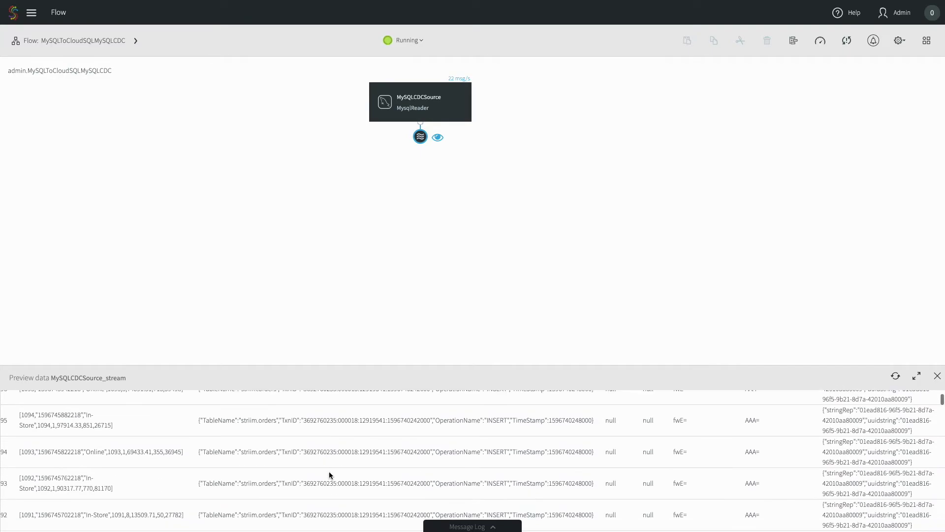
scroll(329, 472, down, 5)
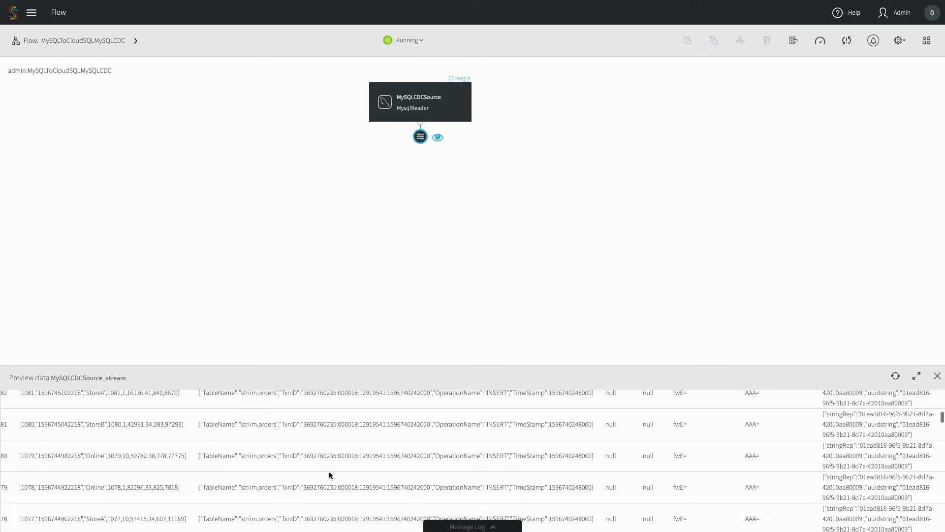
scroll(329, 472, up, 5)
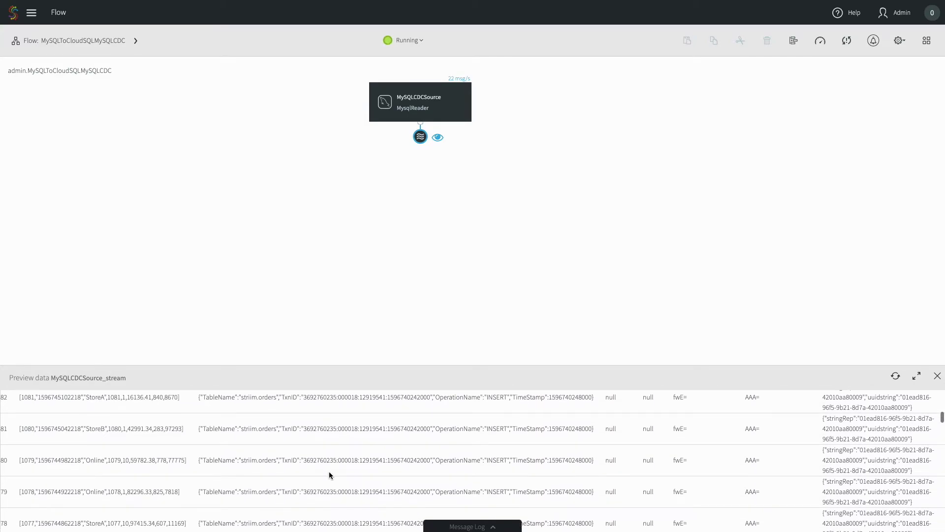
scroll(329, 472, up, 5)
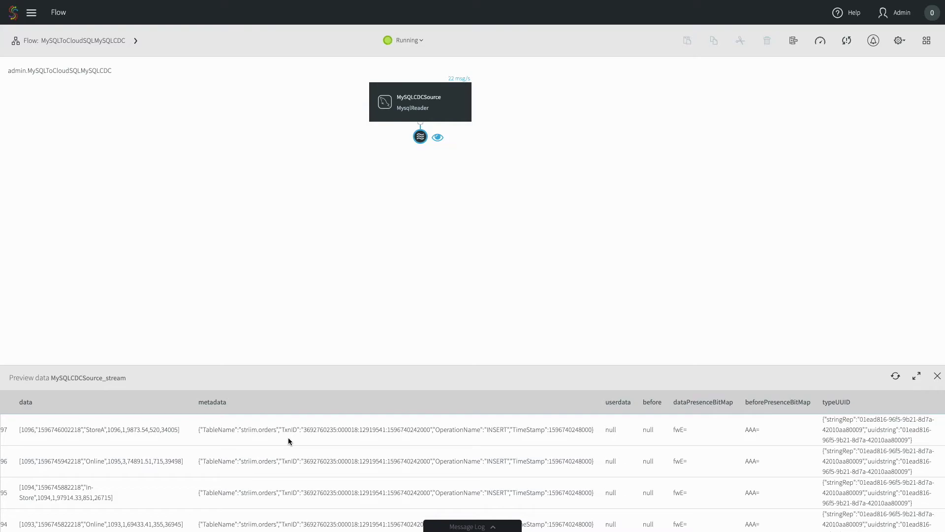
Step: Stop the running app and undeploy it back to Created
click(419, 40)
click(419, 64)
click(416, 42)
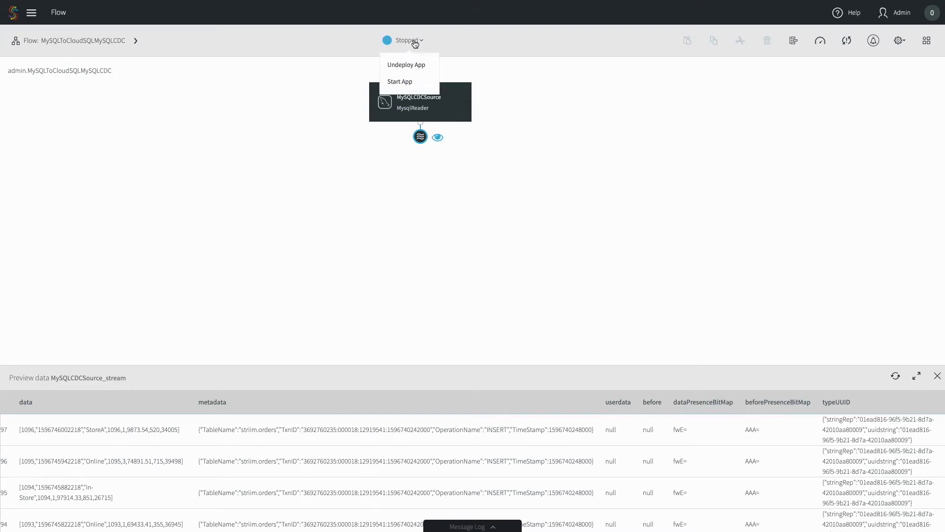
click(417, 64)
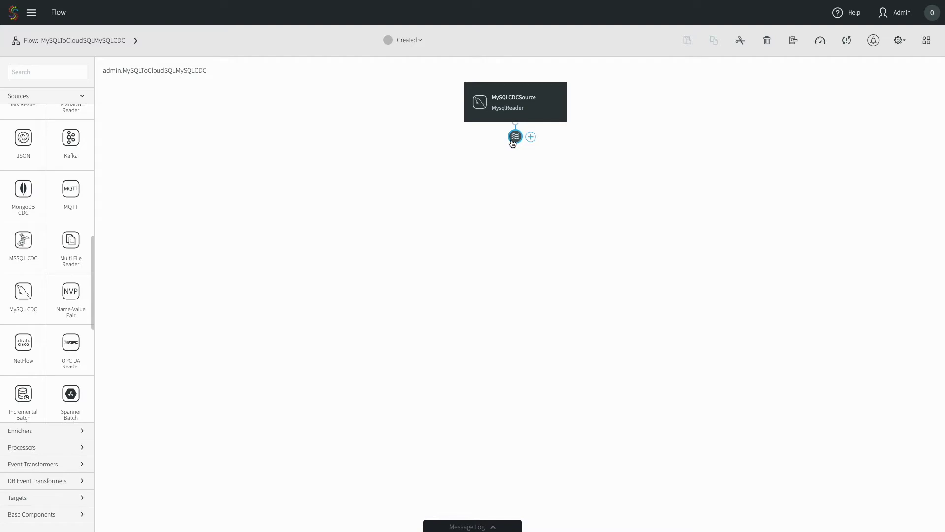
Step: Connect a new DatabaseWriter target named CloudSQLMySQLCDCTarget to MySQLCDCSource_stream
click(532, 143)
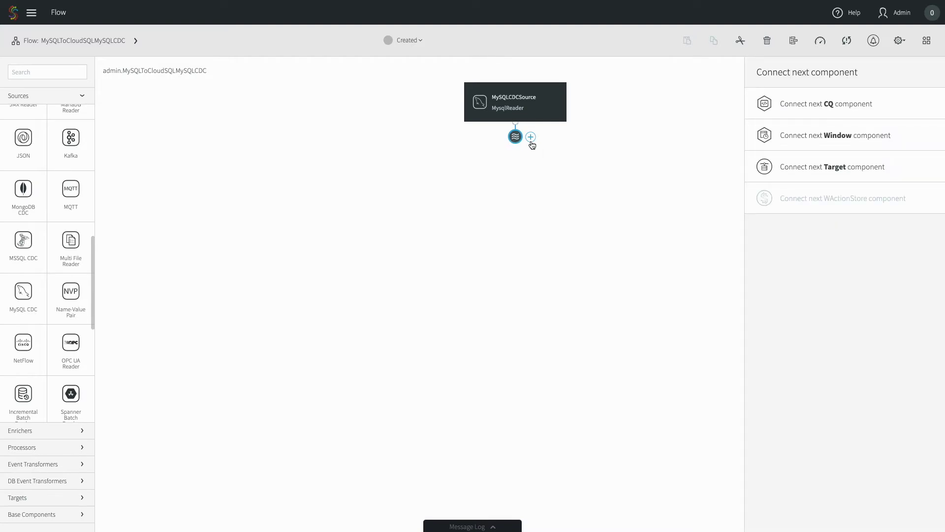
click(796, 170)
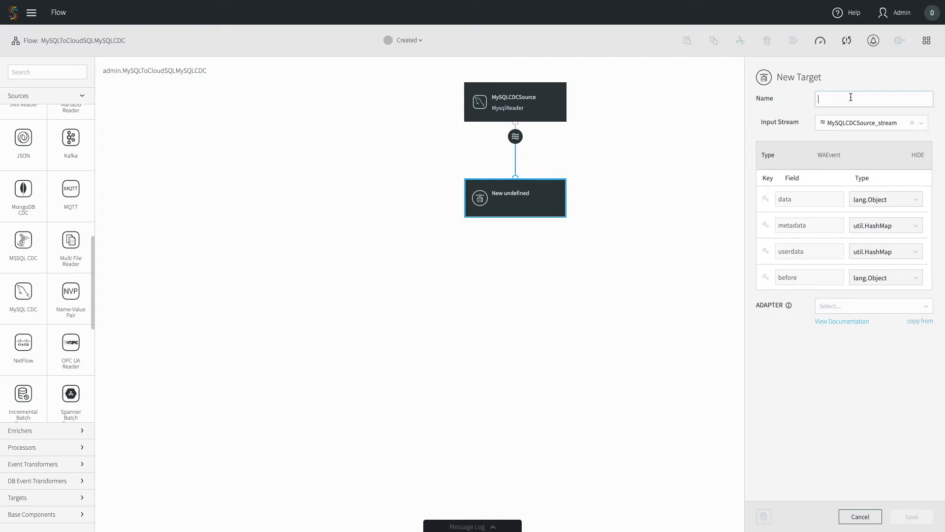
text(MySQL)
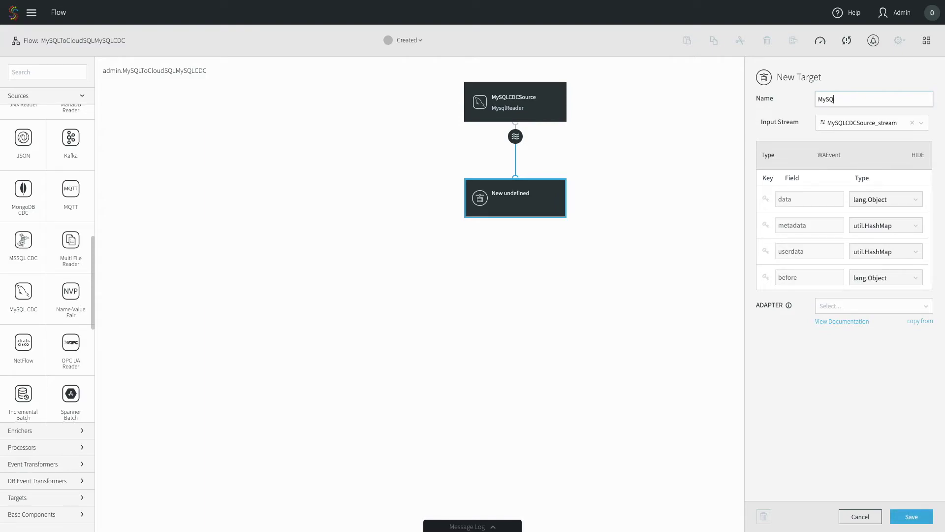
click(818, 101)
text(CloudSQLMySQLCDCTarget)
click(845, 310)
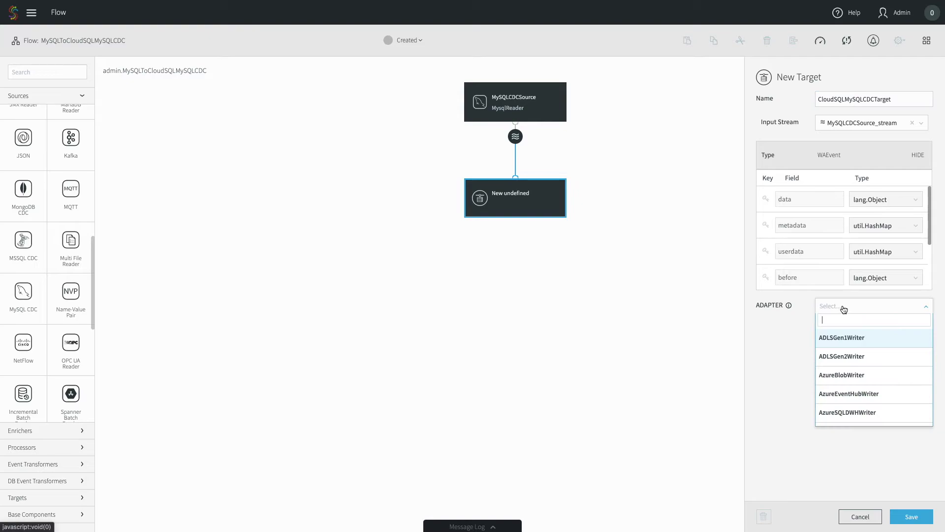
text(Database)
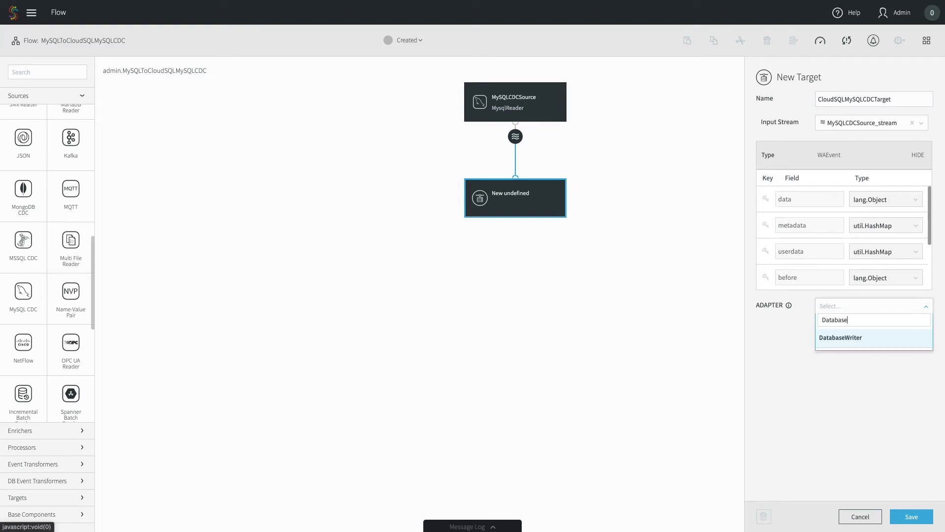
click(841, 338)
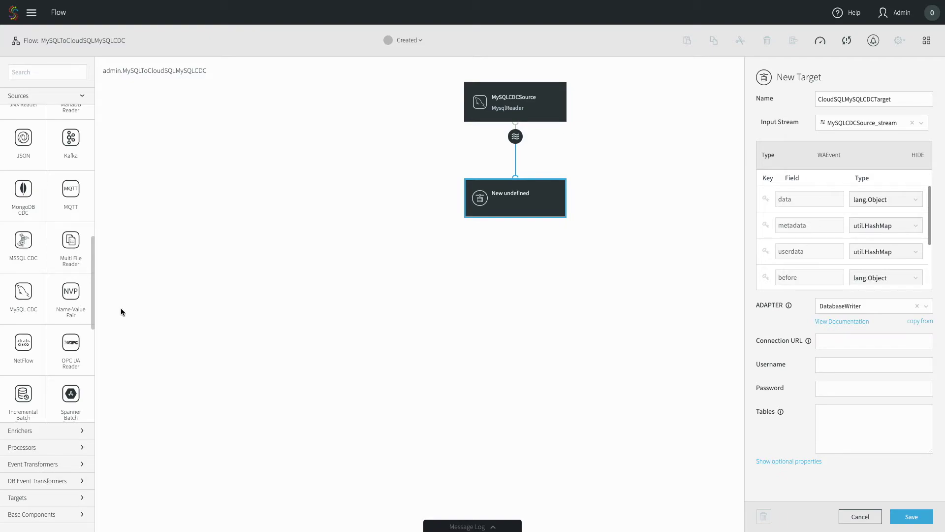
Step: Paste the Cloud SQL JDBC connection URL and enter the target database username and password
click(837, 342)
key(ctrl+v)
click(836, 364)
key(Tab)
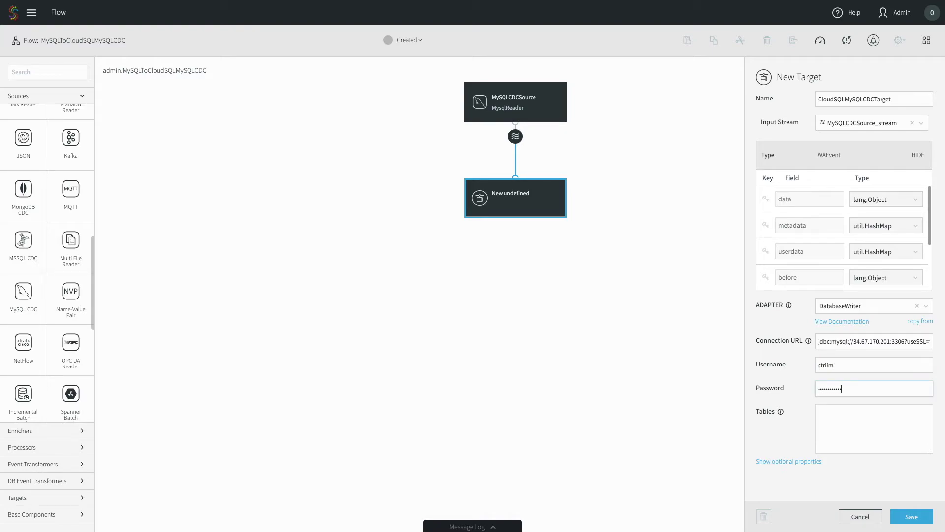
Step: Map tables as striim.orders,striim.orders and save the target
key(Tab)
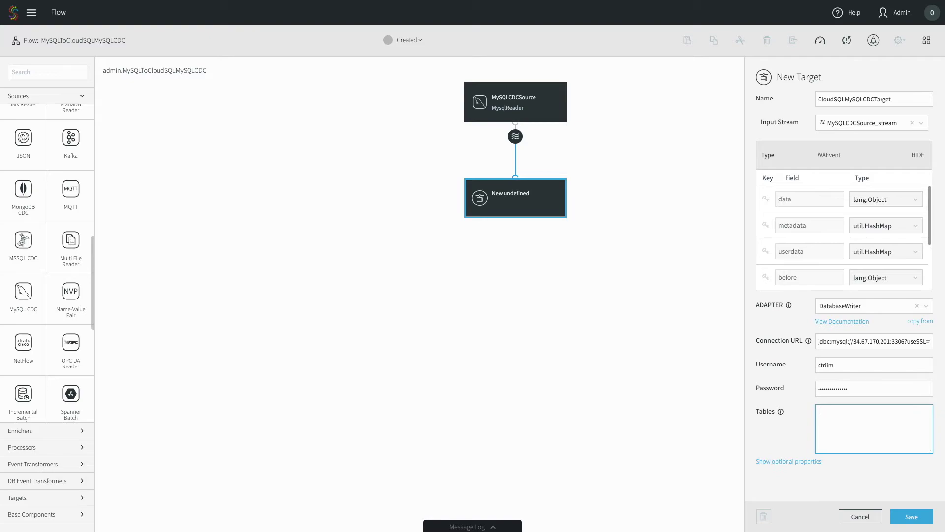
text(striim.orders,striim.orders)
click(790, 463)
scroll(798, 422, down, 5)
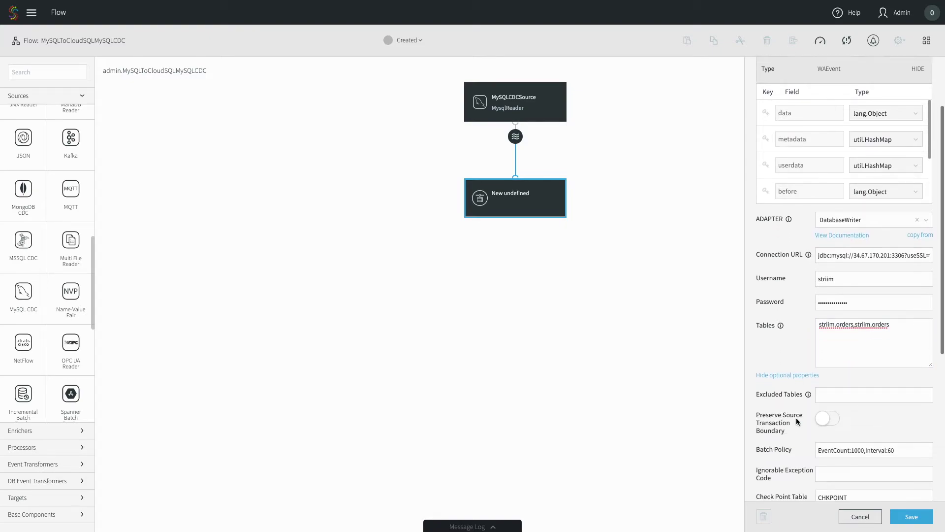
scroll(798, 421, down, 2)
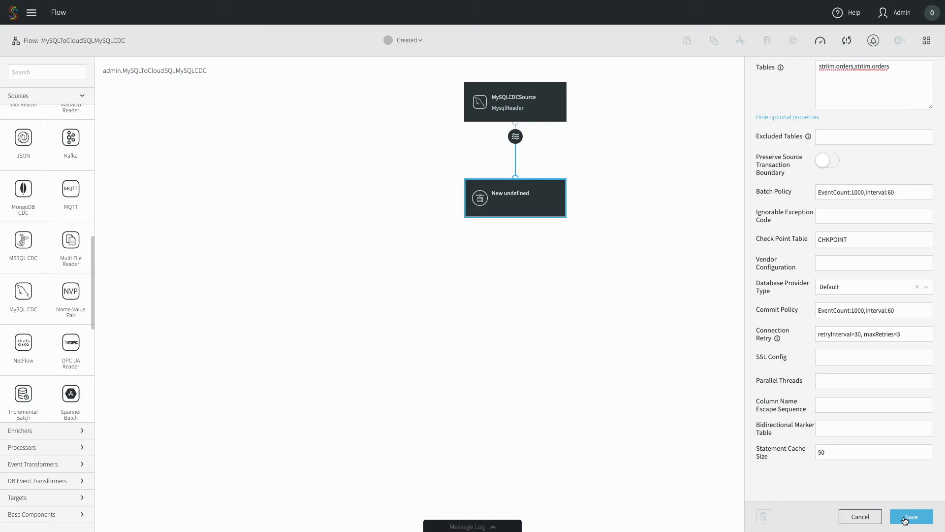
click(905, 519)
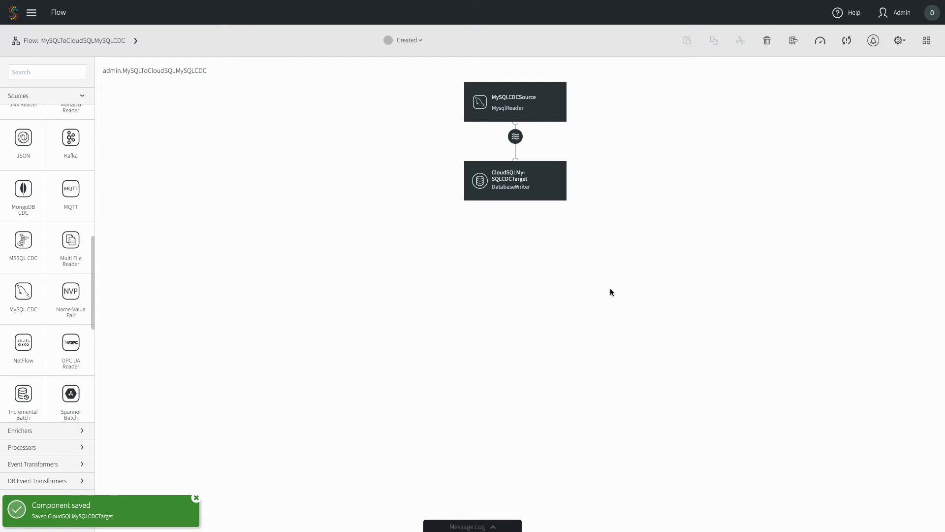
Step: Deploy MySQLToCloudSQLMySQLCDC to the default group
click(415, 42)
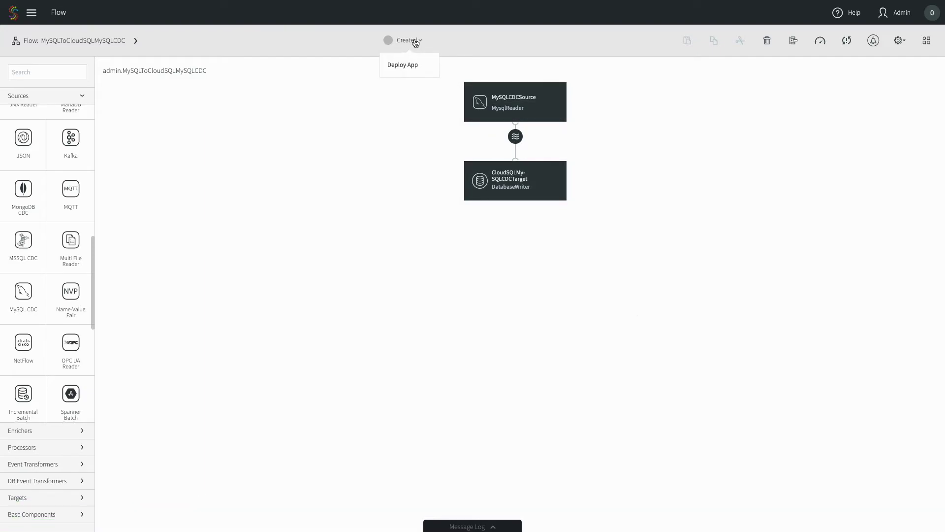
click(415, 65)
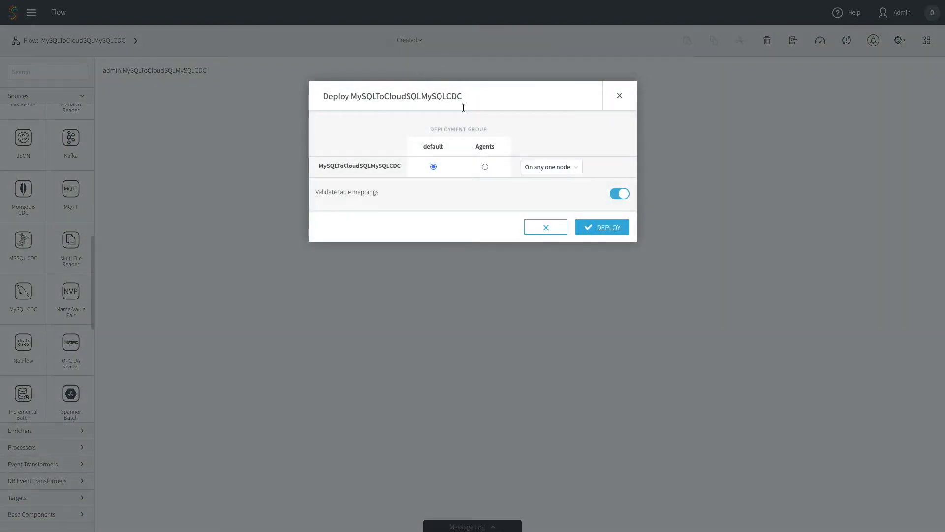
click(603, 237)
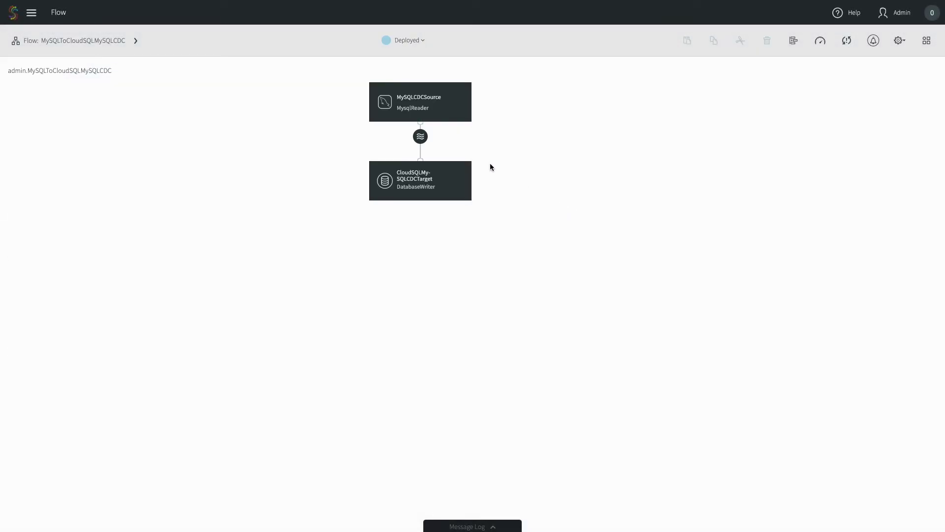
Step: Preview MySQLCDCSource_stream data and start the deployed app
click(421, 137)
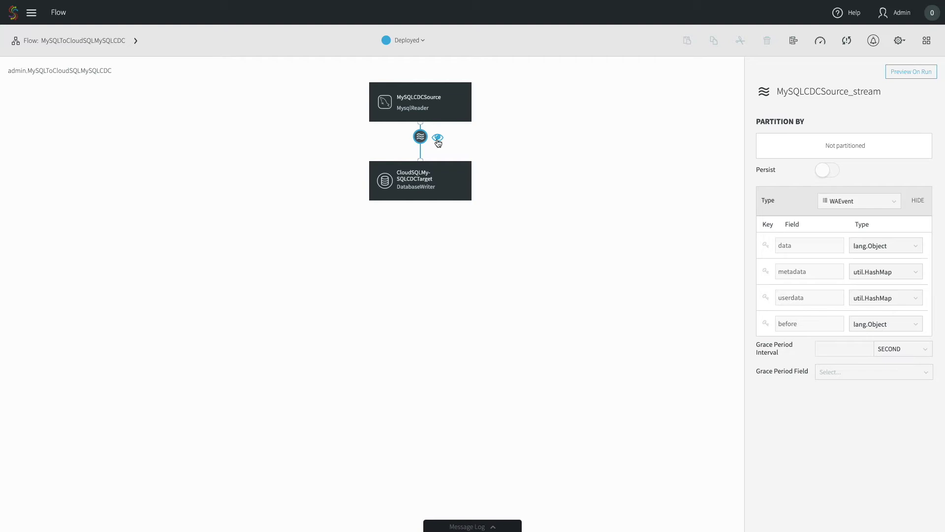
click(438, 138)
click(408, 41)
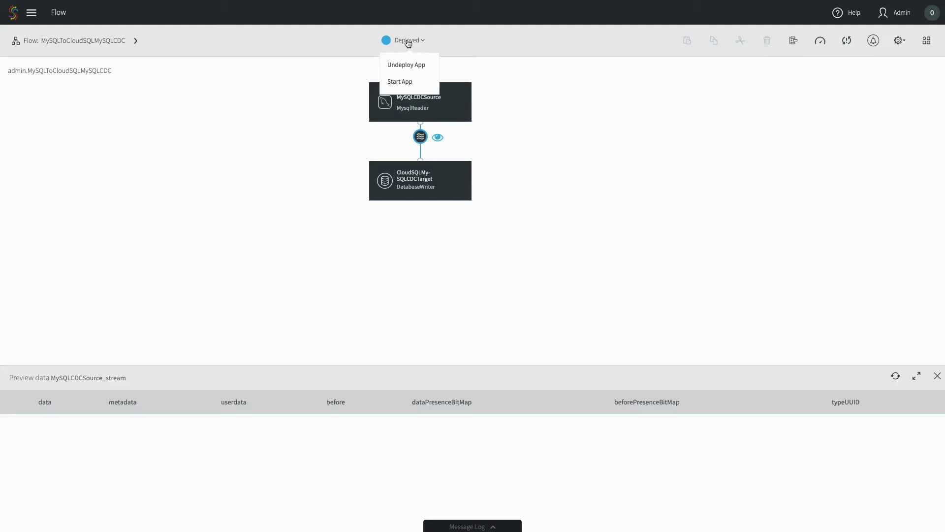
click(407, 83)
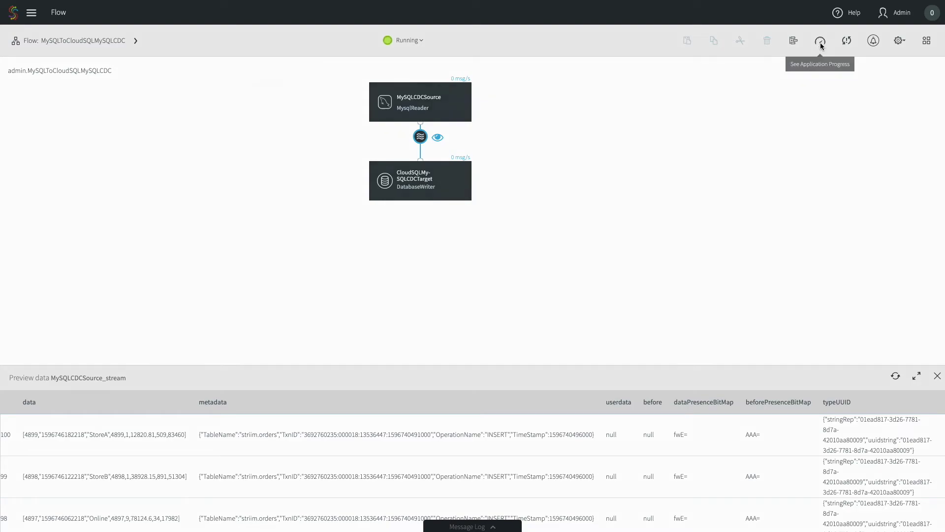
Step: Review the application progress totals (756 input, 0 output) and close the summary
click(821, 42)
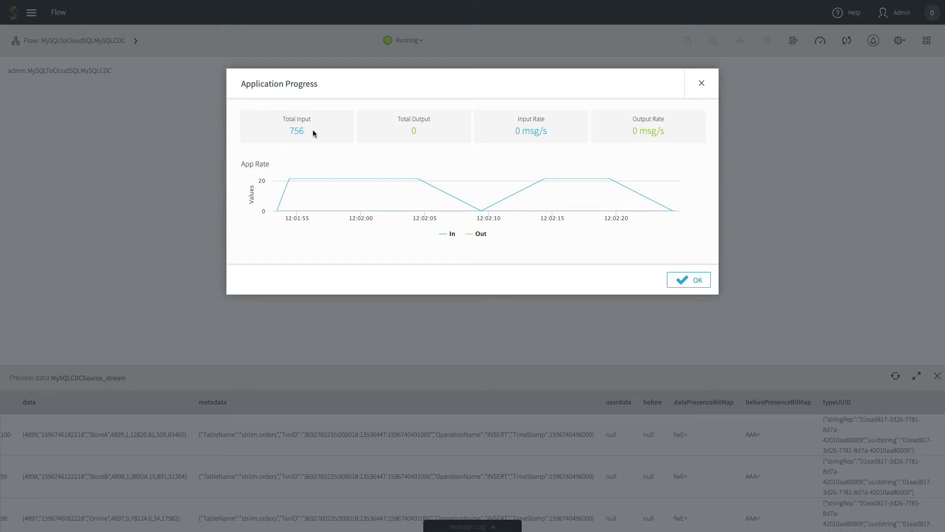
click(691, 281)
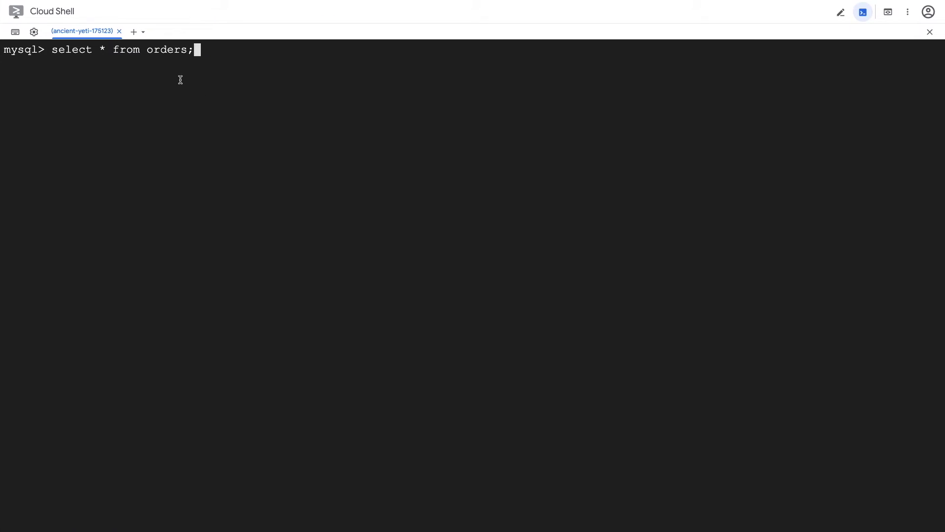
Step: Run select * from orders; in Cloud Shell (799 rows), then return to Striim
key(Return)
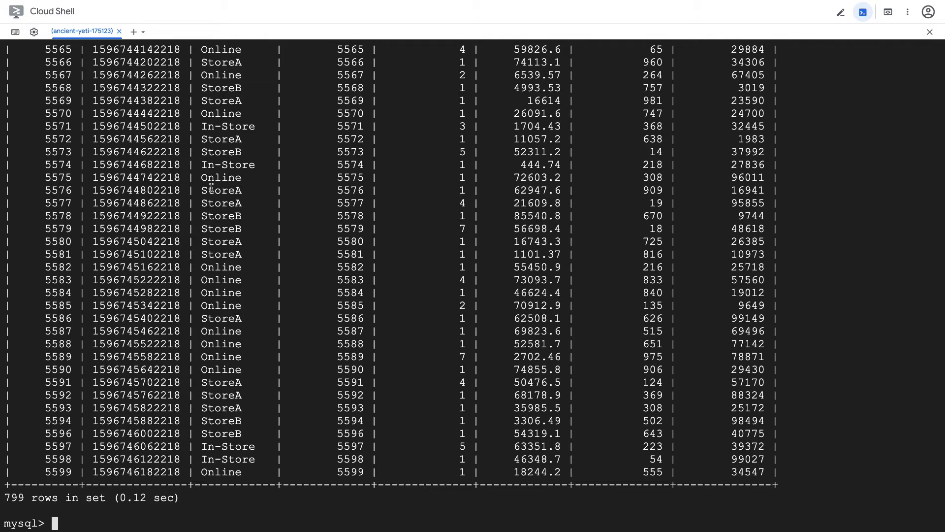
key(ctrl+Left)
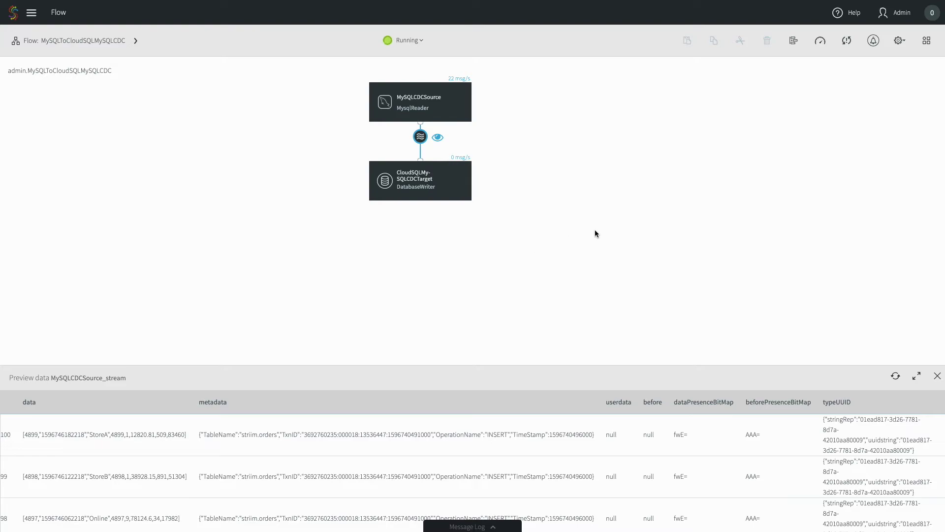
Step: Open the Monitor page and view source statistics for MySQLCDCSource (2052 events in)
click(899, 44)
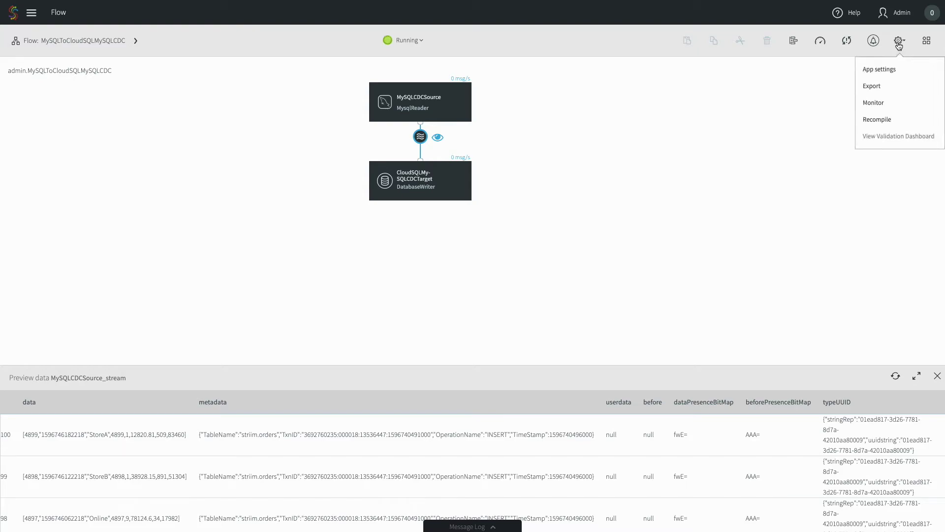
click(900, 105)
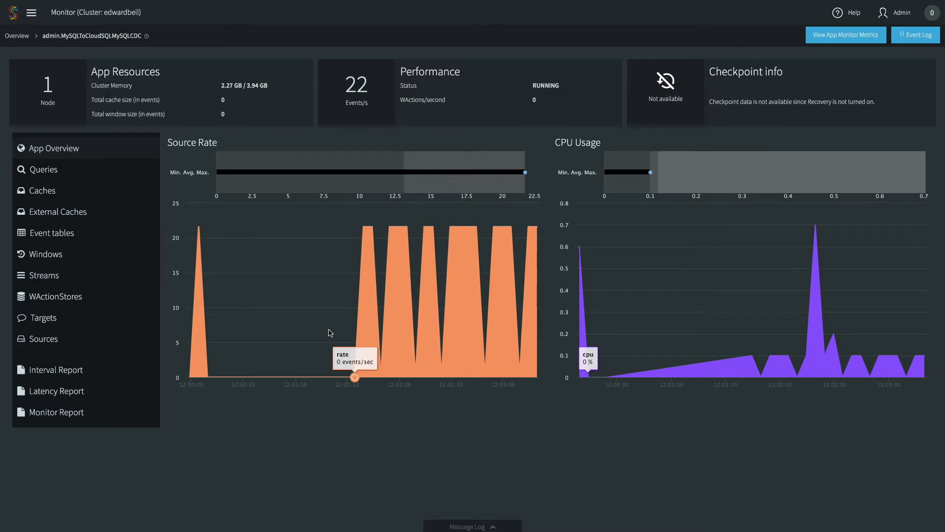
click(53, 338)
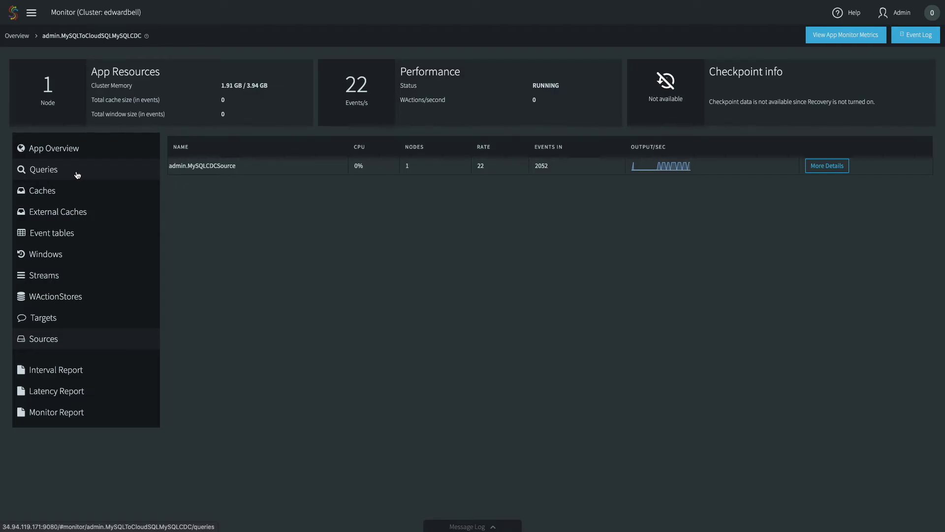
Step: List target statistics and review CloudSQLMySQLCDCTarget's detailed metrics, showing 2915 events in and 2915 out
click(101, 322)
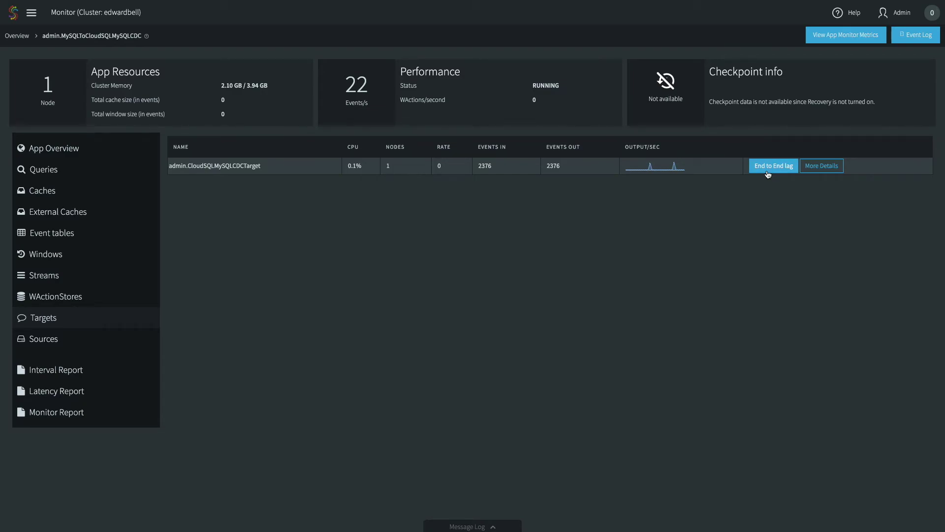
click(820, 166)
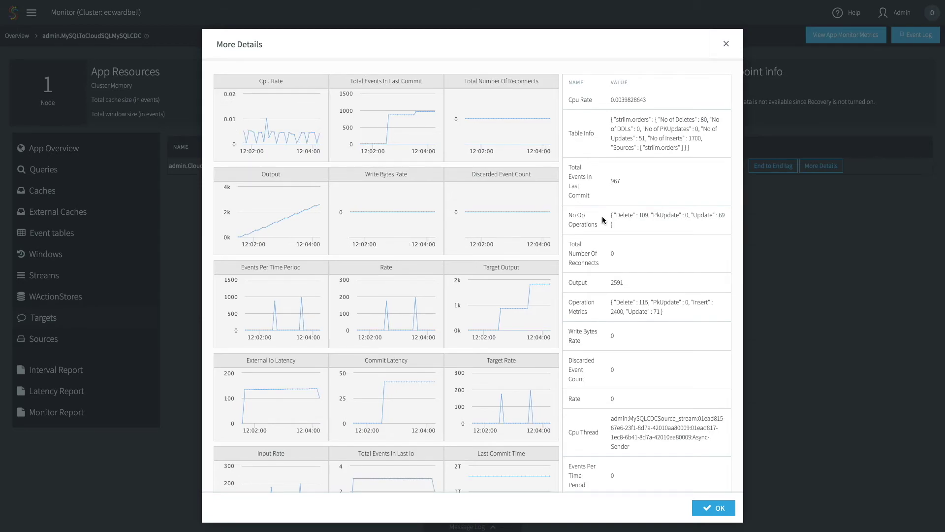
drag(690, 147, 615, 119)
click(663, 140)
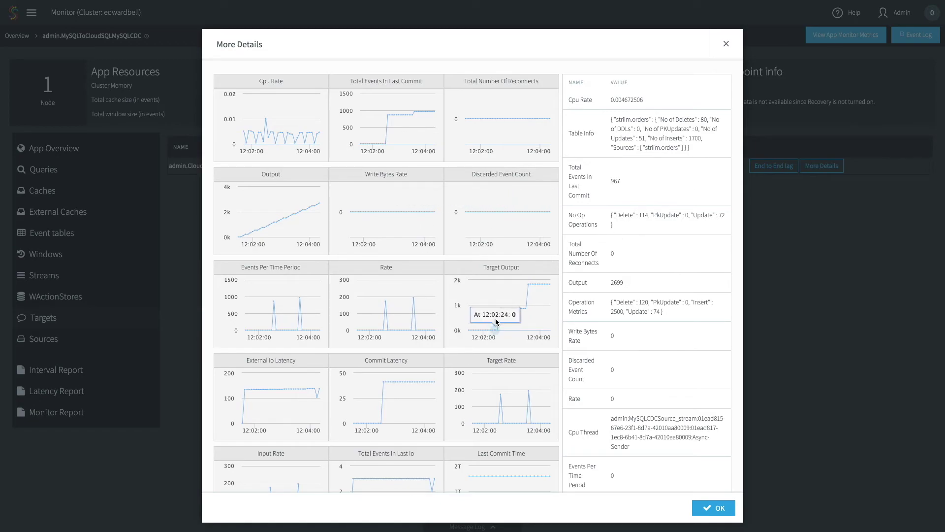
scroll(496, 318, down, 1)
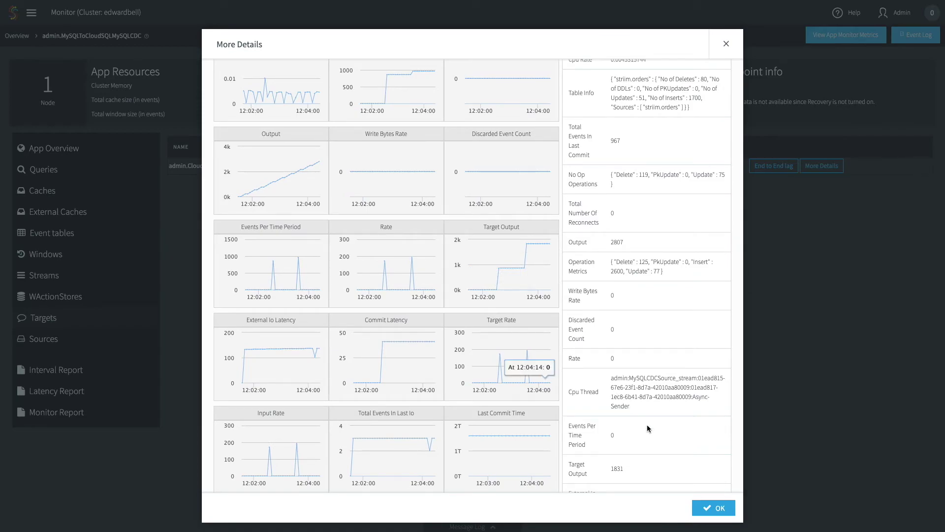
click(712, 509)
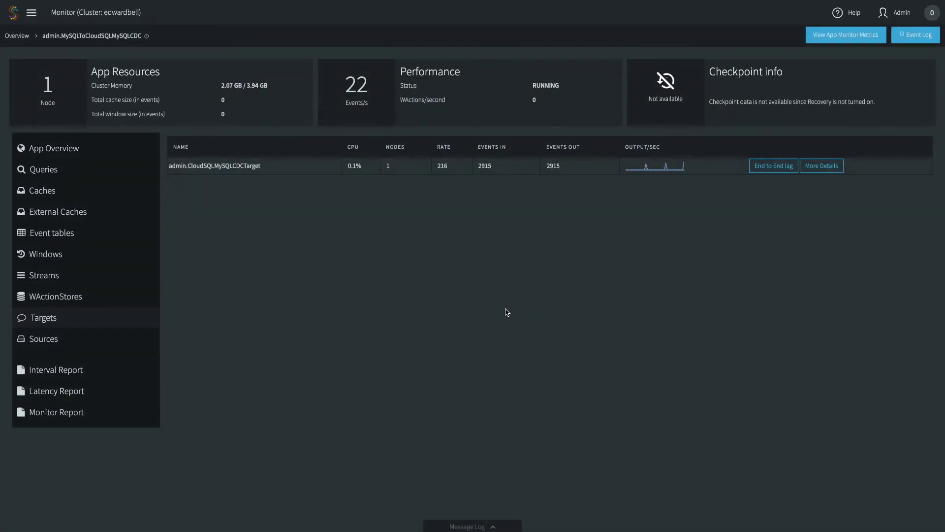
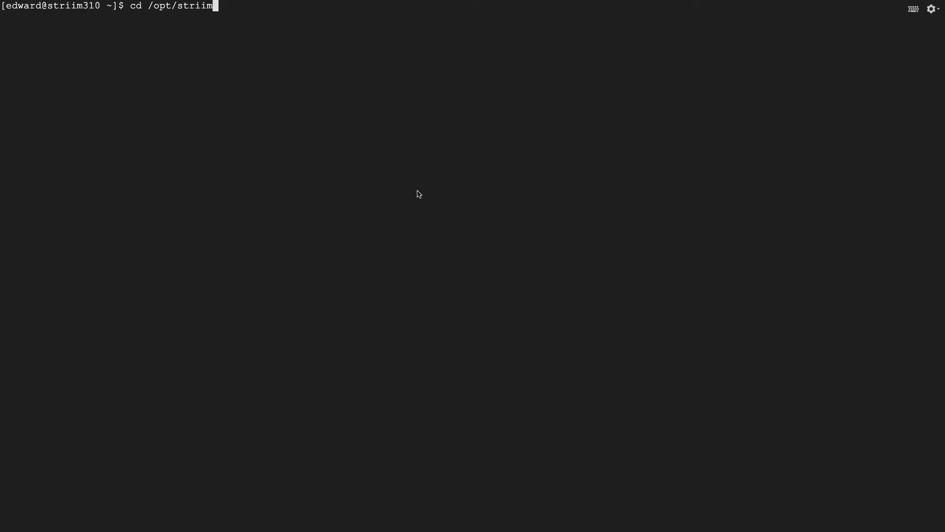
Step: From /opt/striim, run schemaConversionUtility.sh on employees.% with target mysql, yielding 6 compatible tables
key(Return)
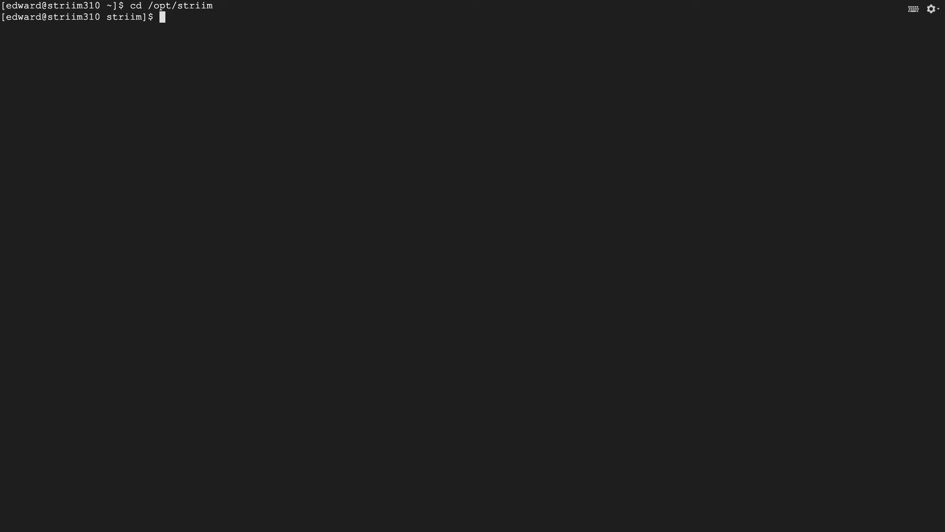
text(sudo)
key(ctrl+v)
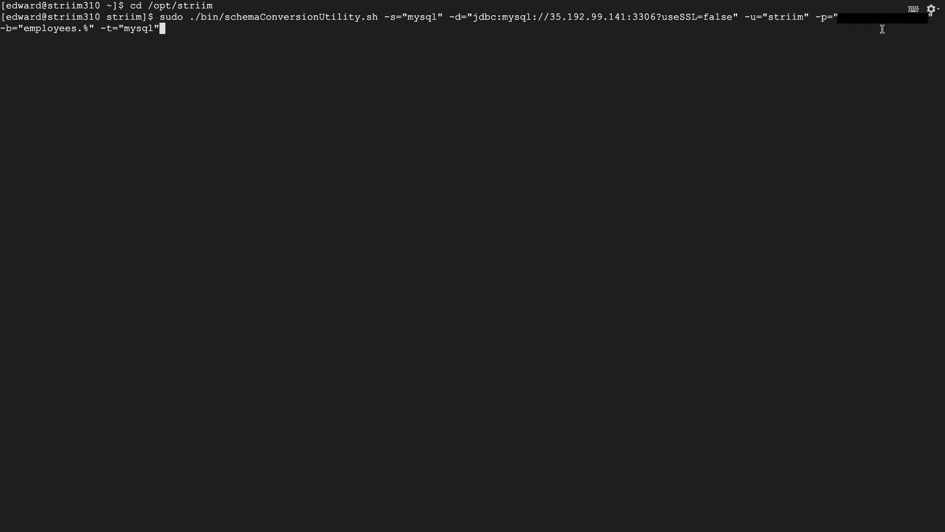
mouse_move(54, 2)
key(Return)
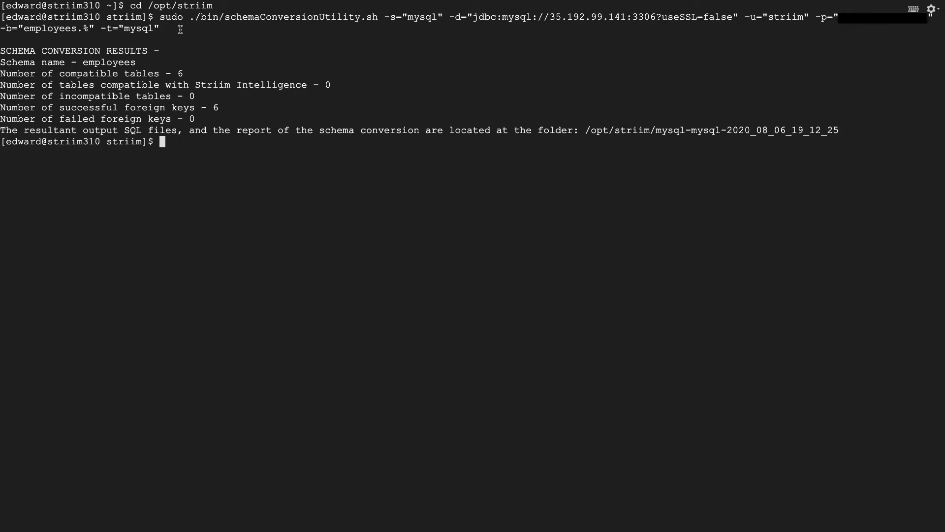
Step: Move into the /opt/striim/mysql-mysql-2020_08_06_19_12_25 output folder and list its files
drag(190, 74, 60, 74)
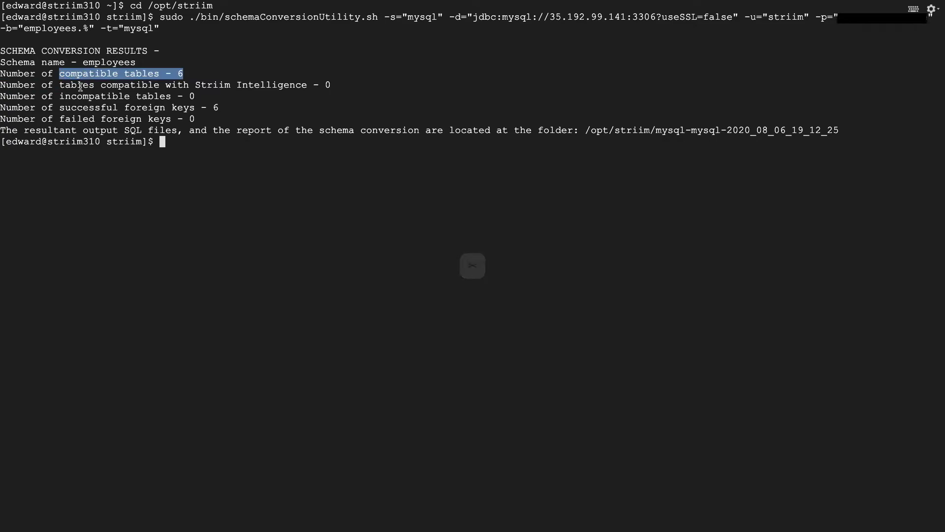
click(118, 98)
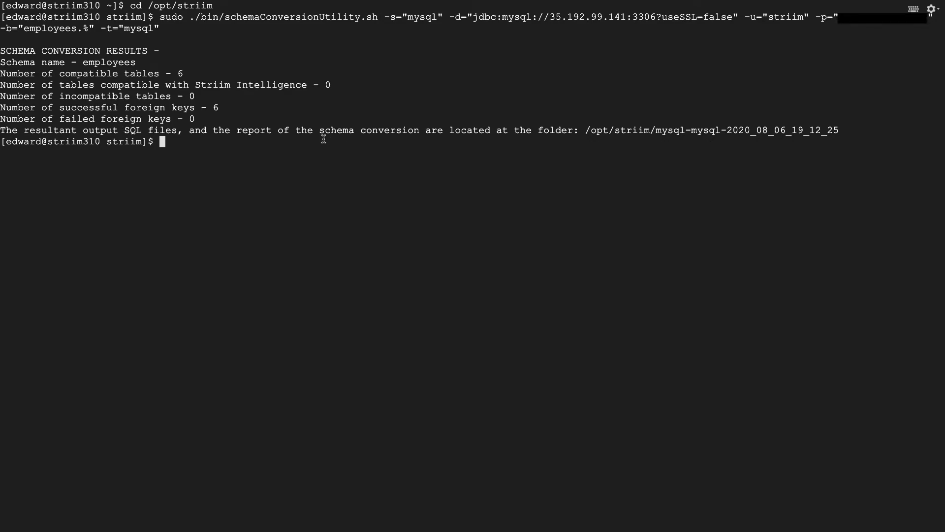
drag(585, 130, 837, 130)
key(ctrl+c)
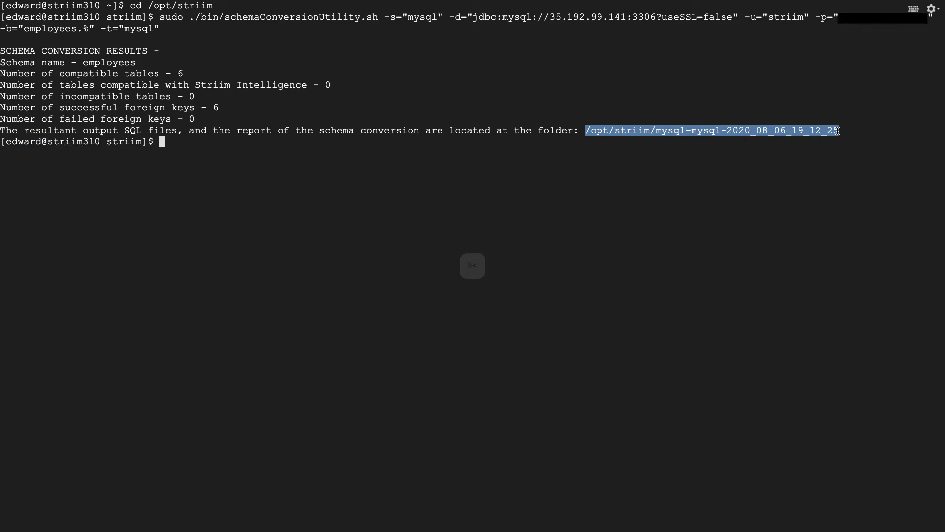
click(491, 160)
text(cd)
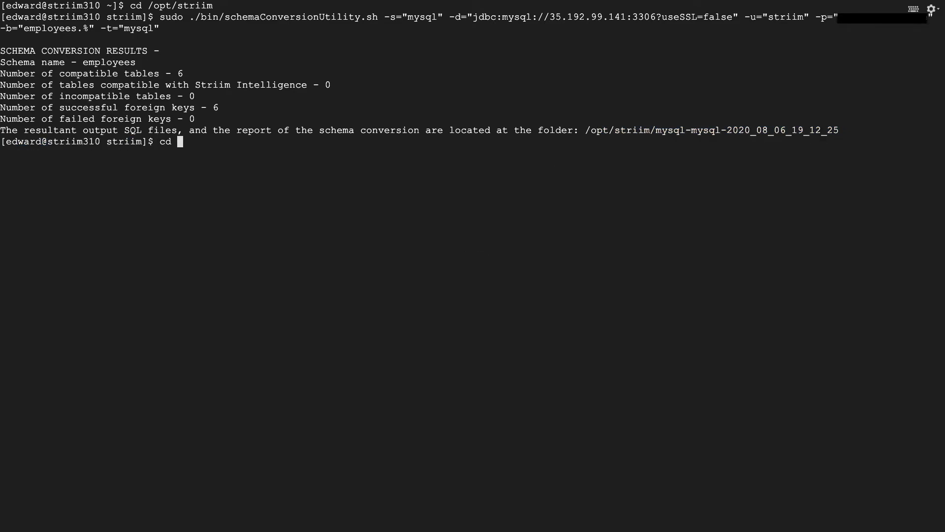
key(ctrl+shift+v)
key(Return)
text(ls)
key(Return)
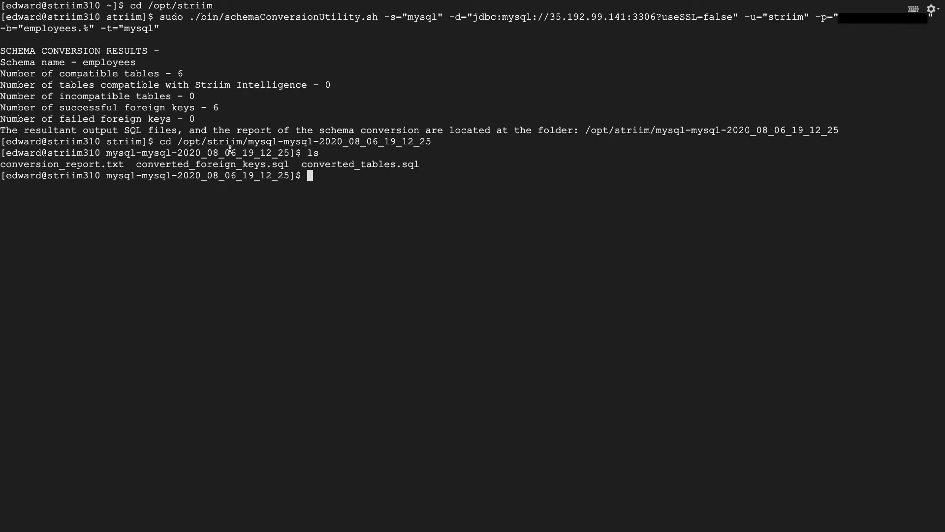
Step: Print conversion_report.txt, showing 6 tables and 6 foreign keys converted successfully
drag(125, 164, 1, 164)
key(ctrl+c)
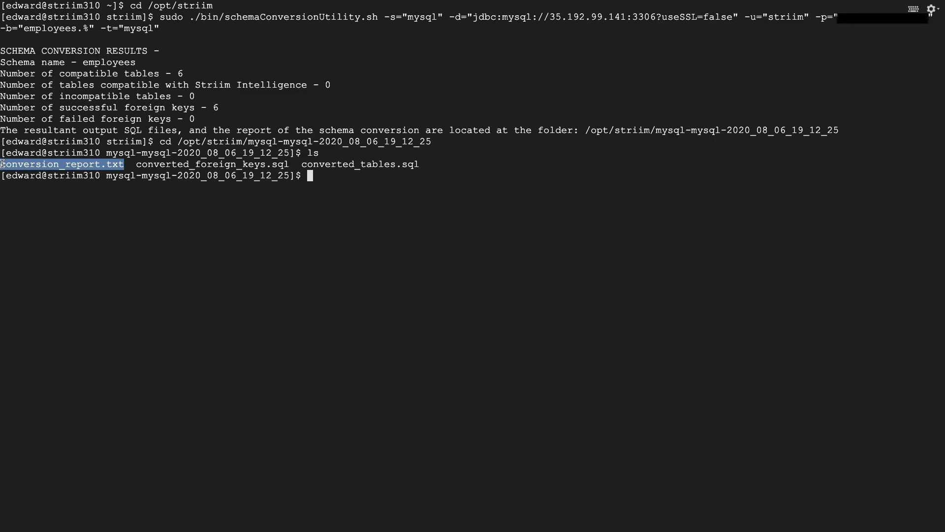
text(cat)
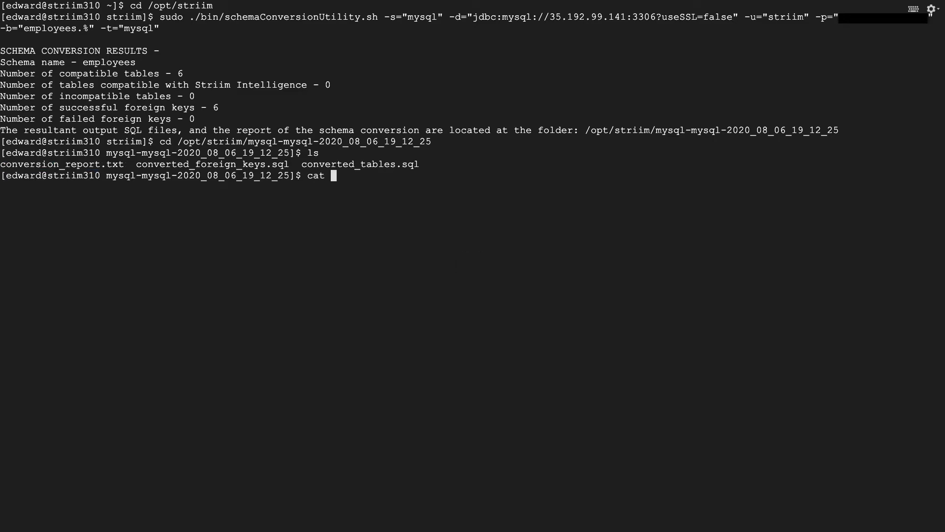
key(ctrl+v)
key(Return)
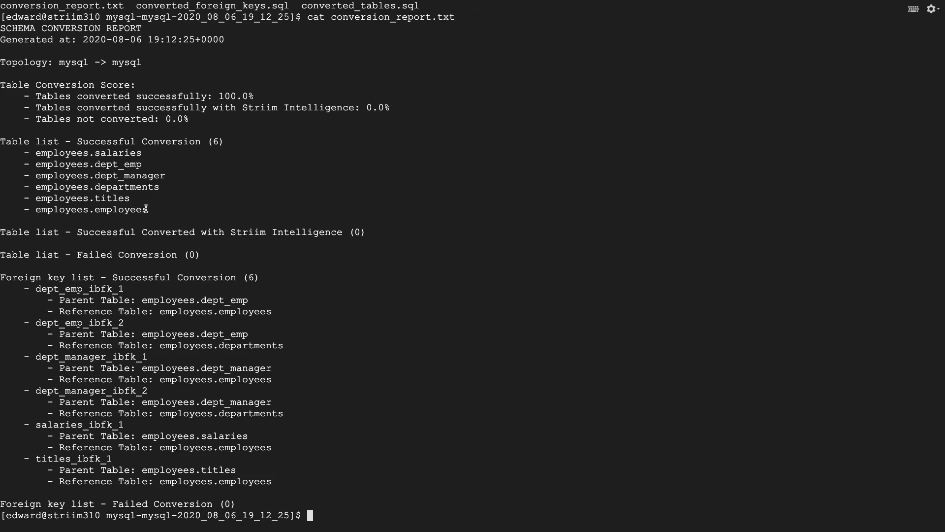
Step: Copy the six converted table names: salaries, dept_emp, dept_manager, departments, titles, employees
drag(149, 211, 27, 142)
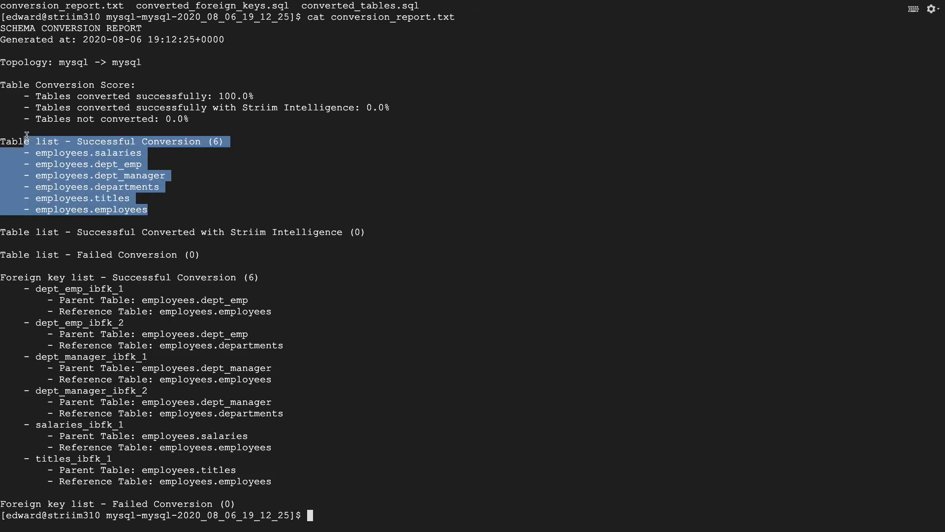
click(62, 163)
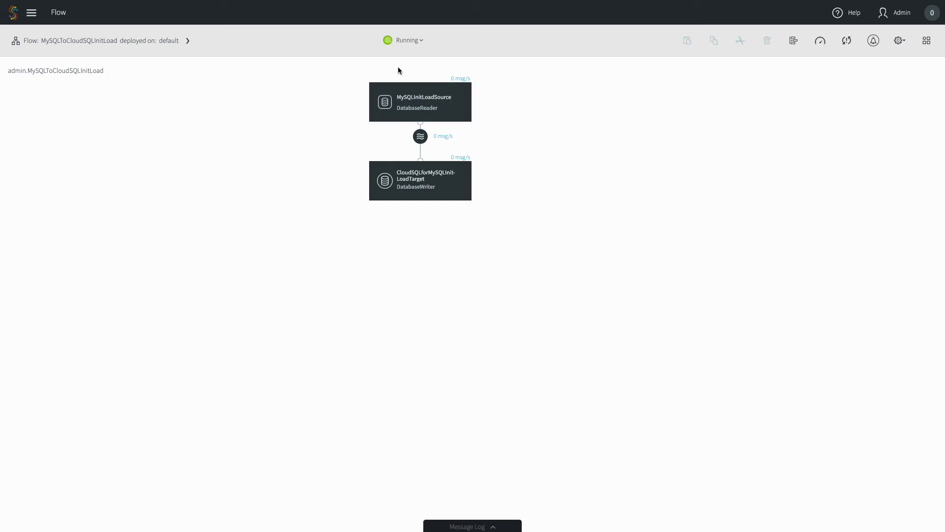
Step: Stop and undeploy the running InitLoad app
click(405, 42)
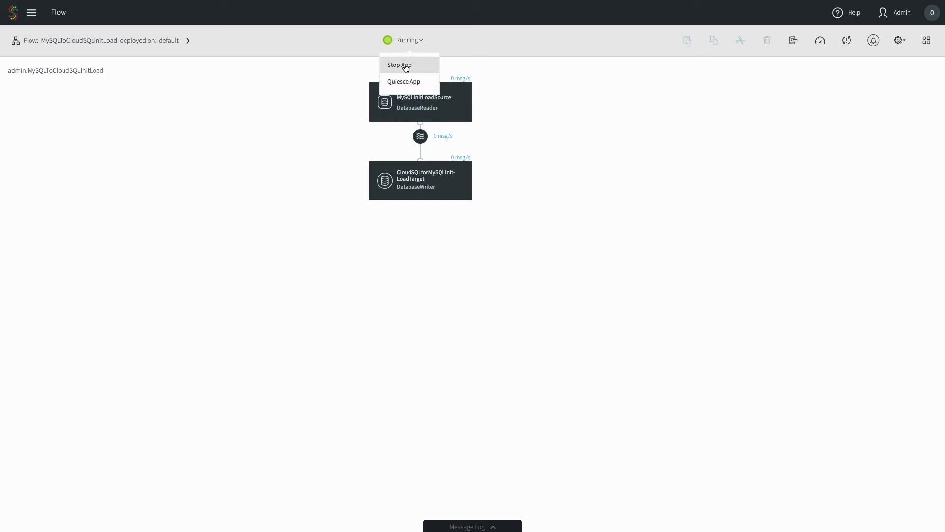
click(406, 66)
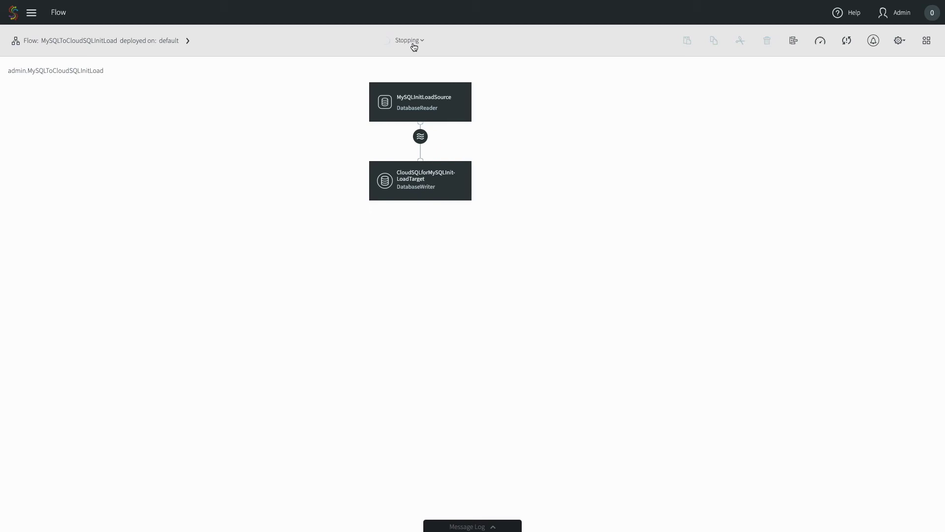
click(413, 44)
click(541, 96)
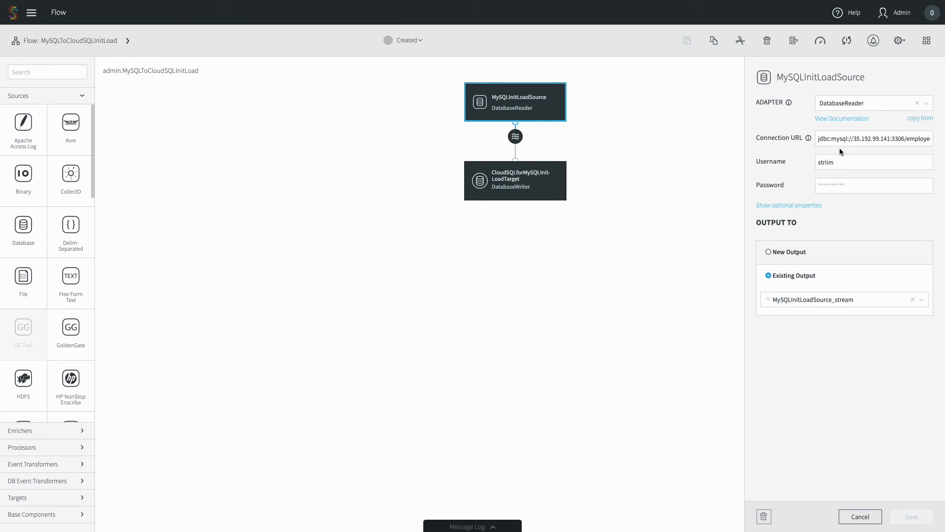
Step: Give MySQLInitLoadSource Fetch Size 10000 with Quiesce On IL Completion enabled, and save
click(811, 207)
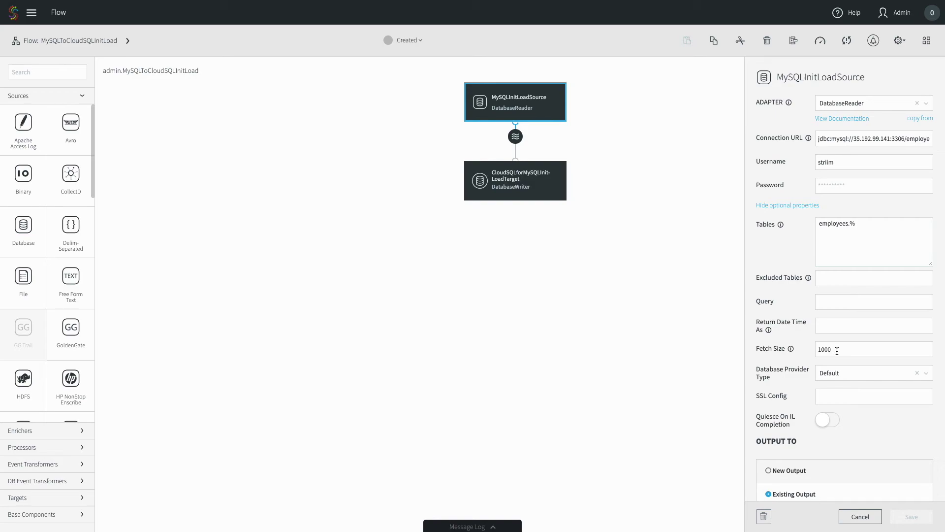
text(0)
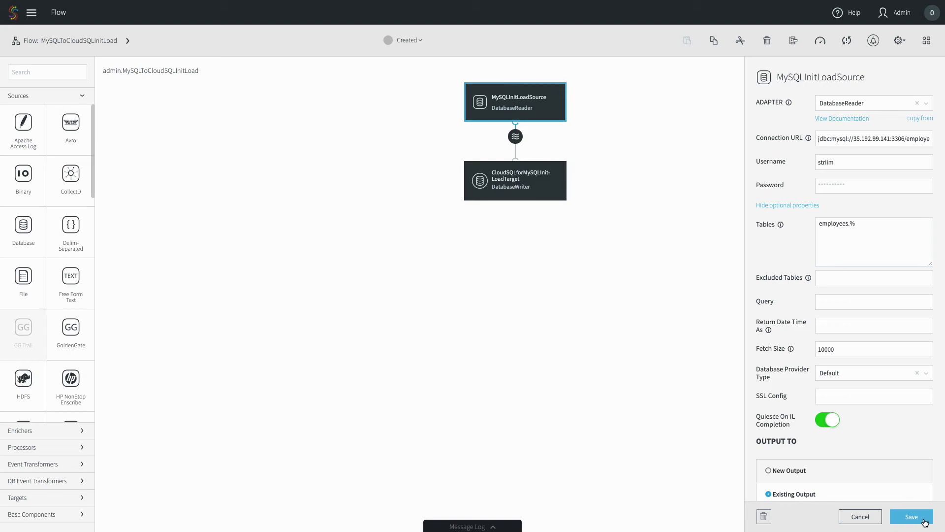
click(925, 522)
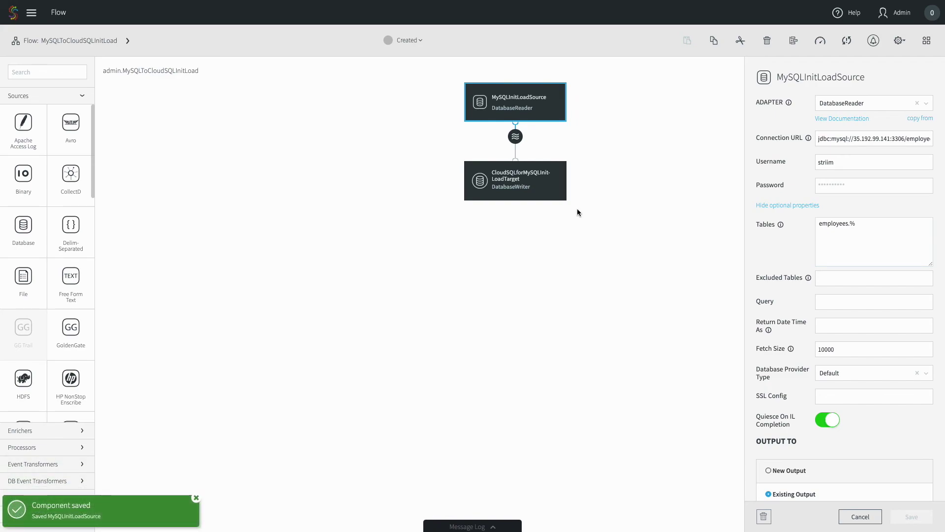
click(545, 191)
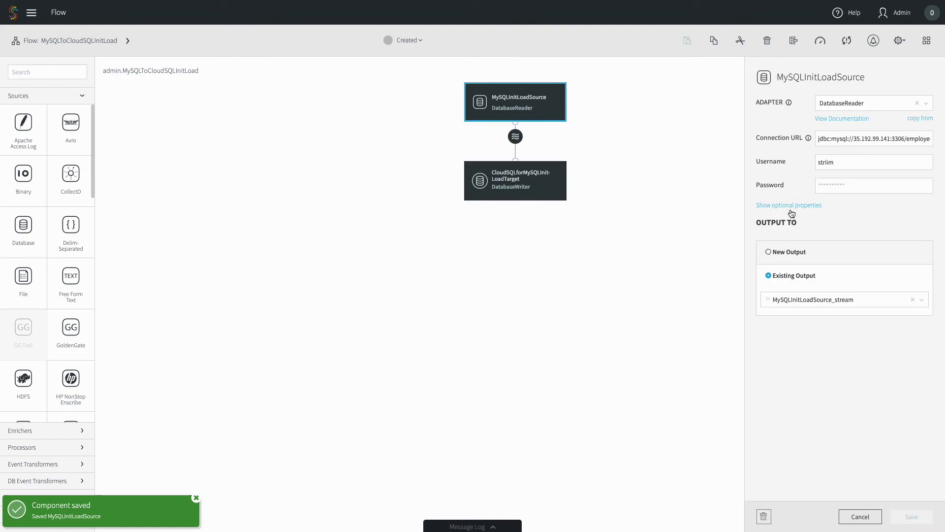
click(791, 206)
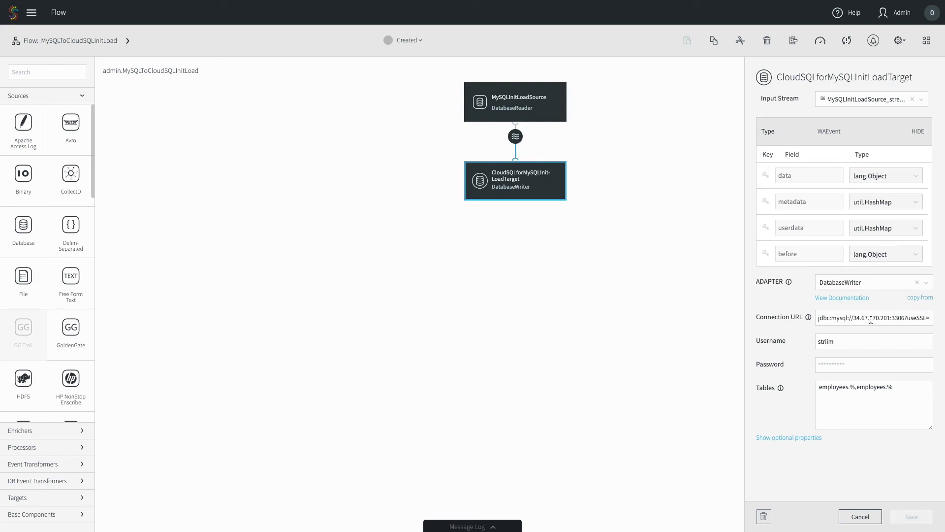
Step: Set the CloudSQL target's Batch Policy and Commit Policy EventCount to 100000 and save
click(786, 437)
scroll(786, 436, down, 1)
scroll(786, 435, down, 6)
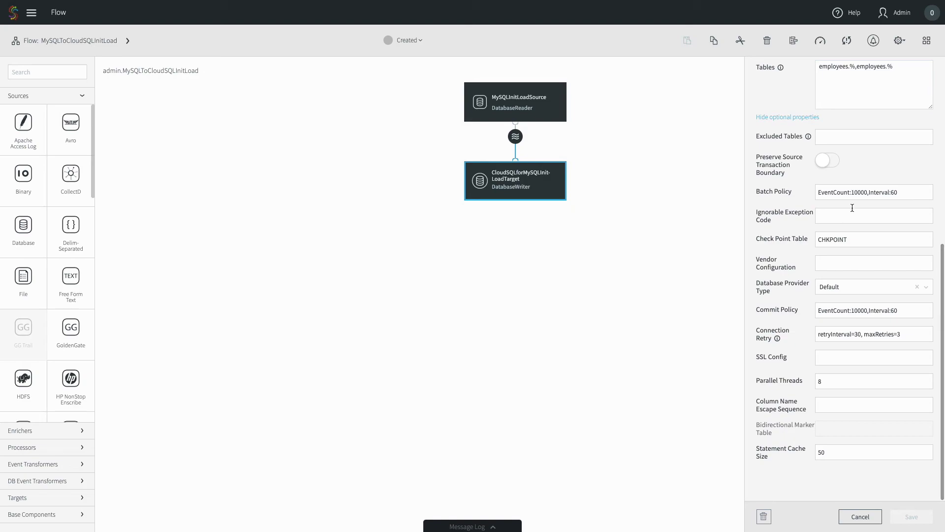
click(861, 192)
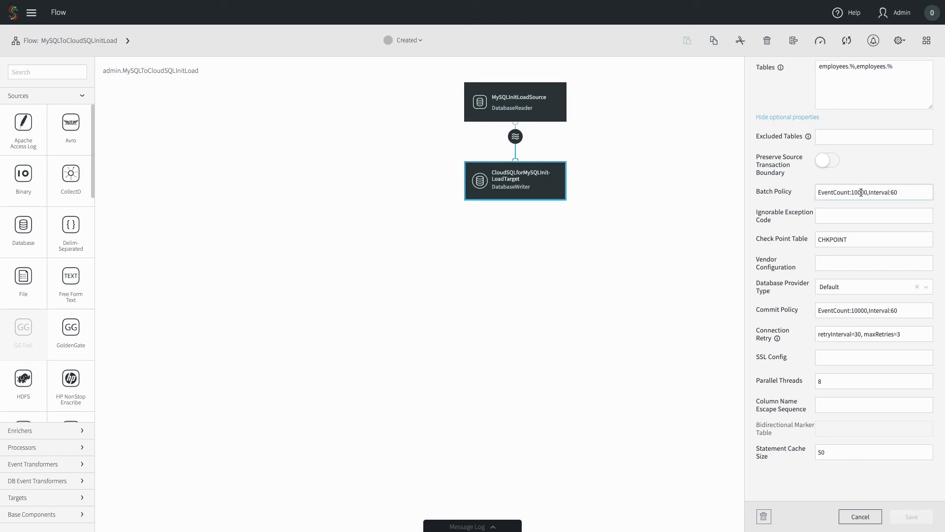
text(0)
click(861, 311)
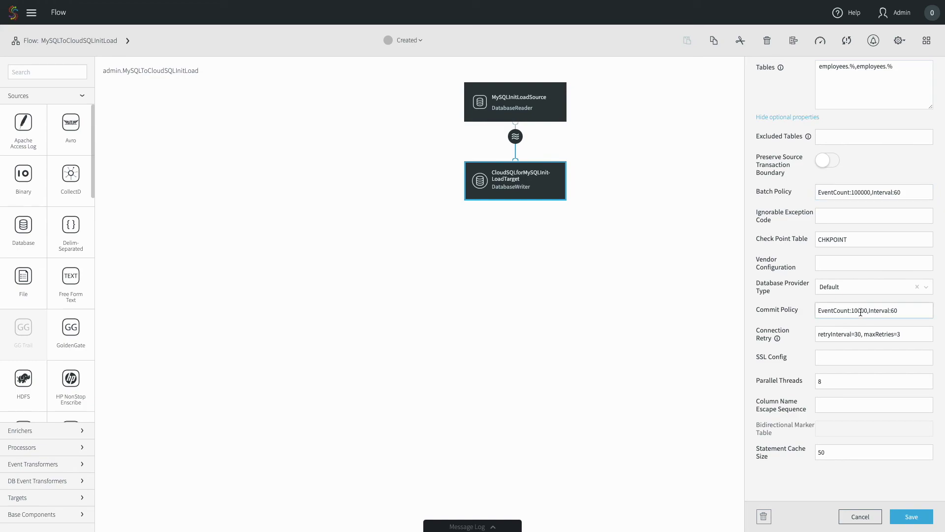
text(0)
click(906, 517)
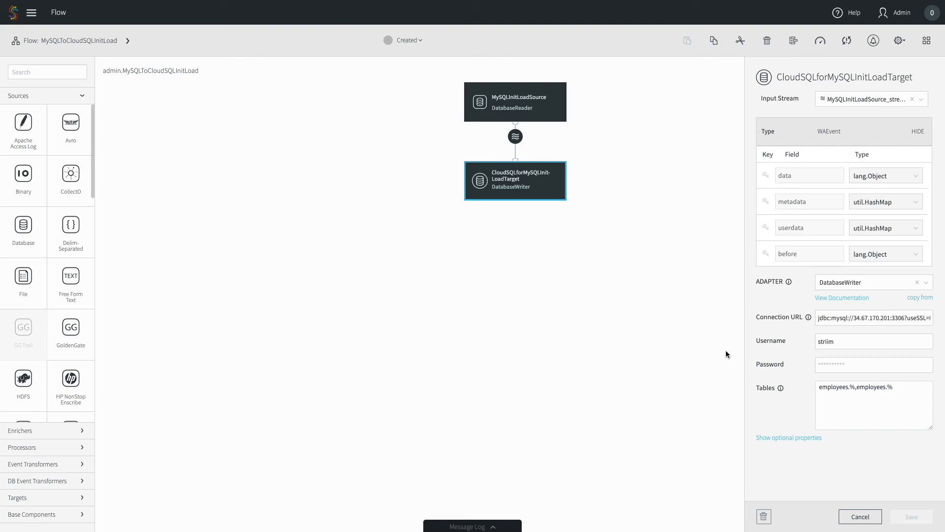
key(ctrl+Left)
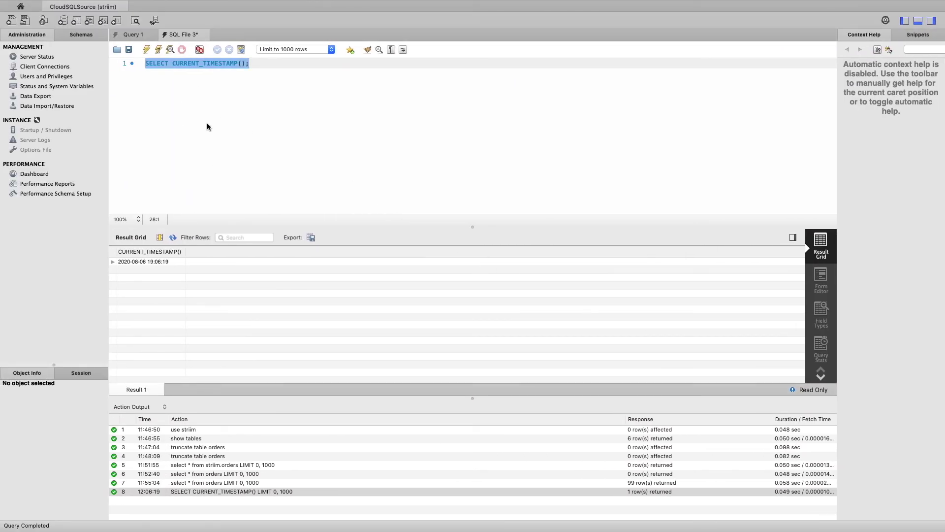
click(150, 49)
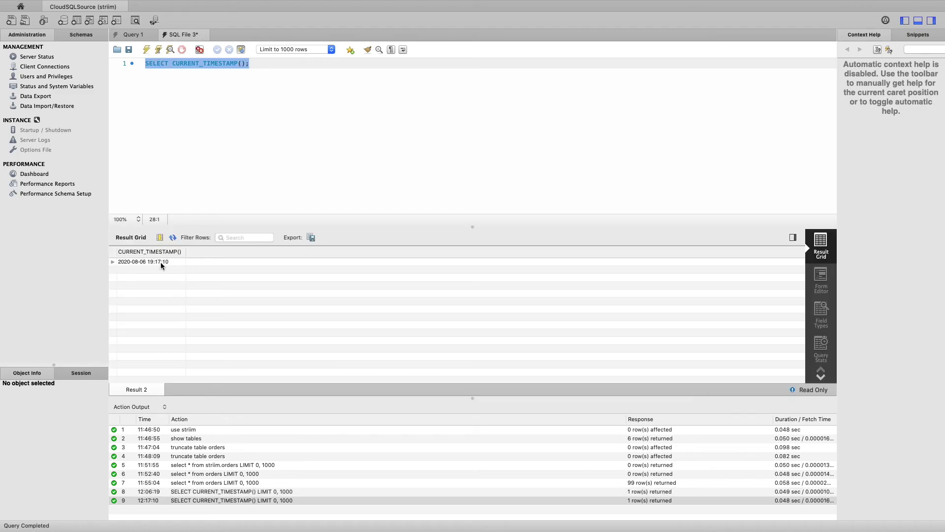
click(161, 262)
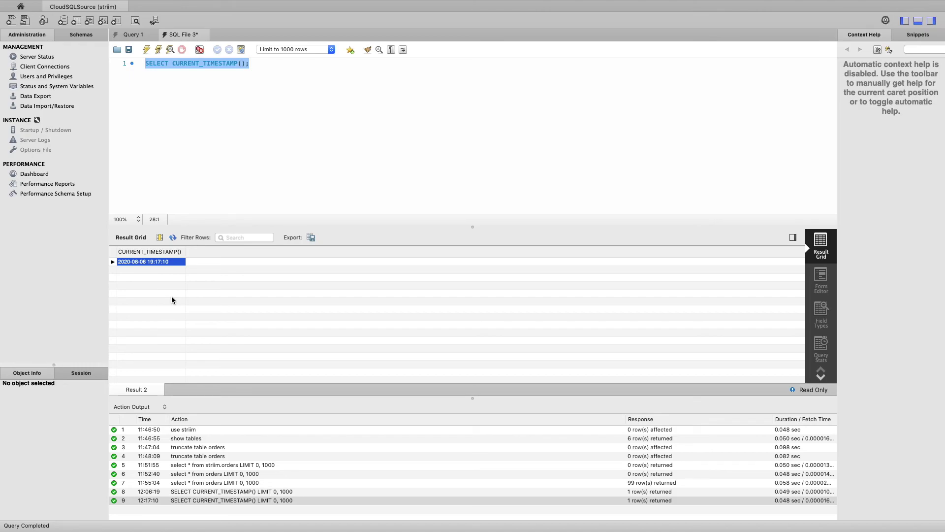
key(ctrl+Right)
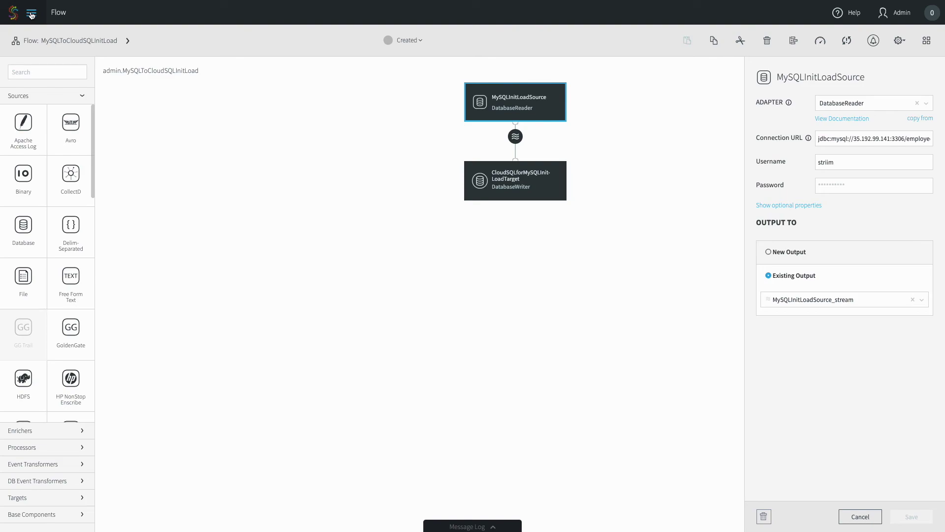
Step: Open the MySQLToCloudSQLMySQLCDC app's flow from the Apps list
click(31, 14)
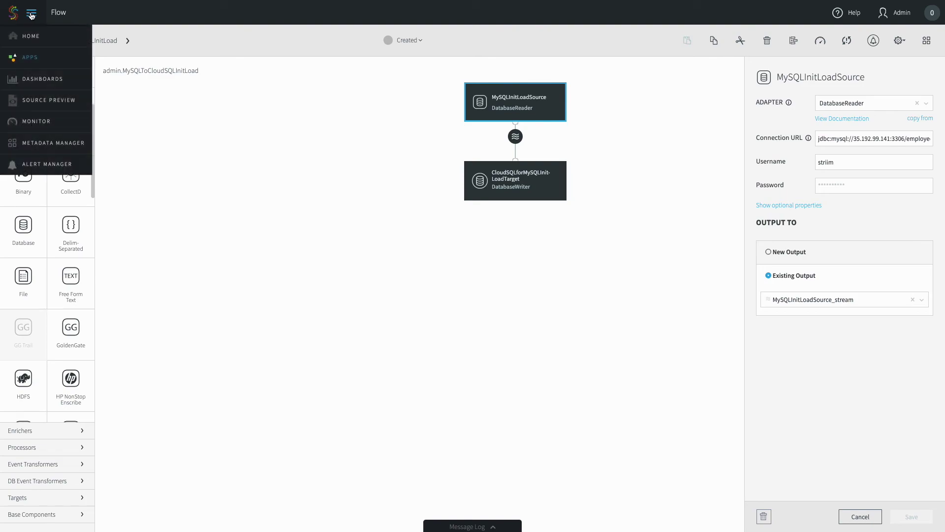
click(34, 62)
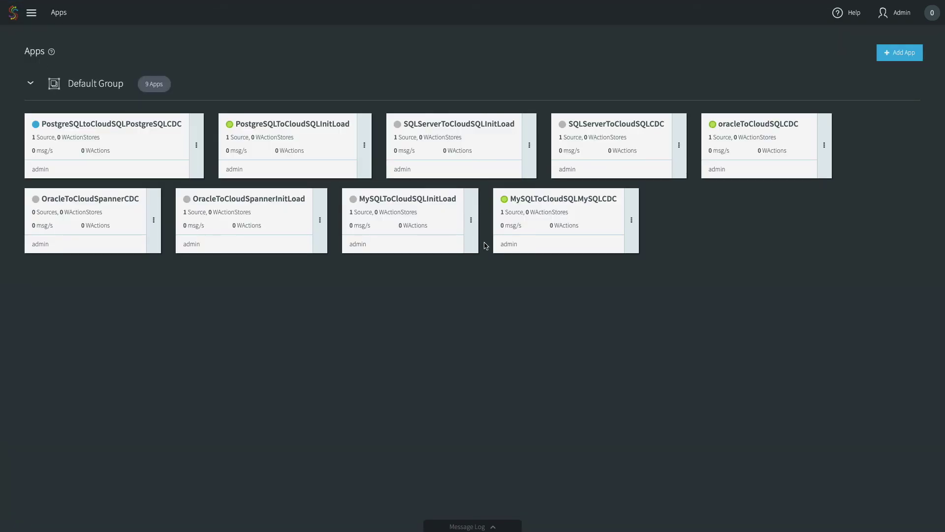
click(636, 223)
click(661, 196)
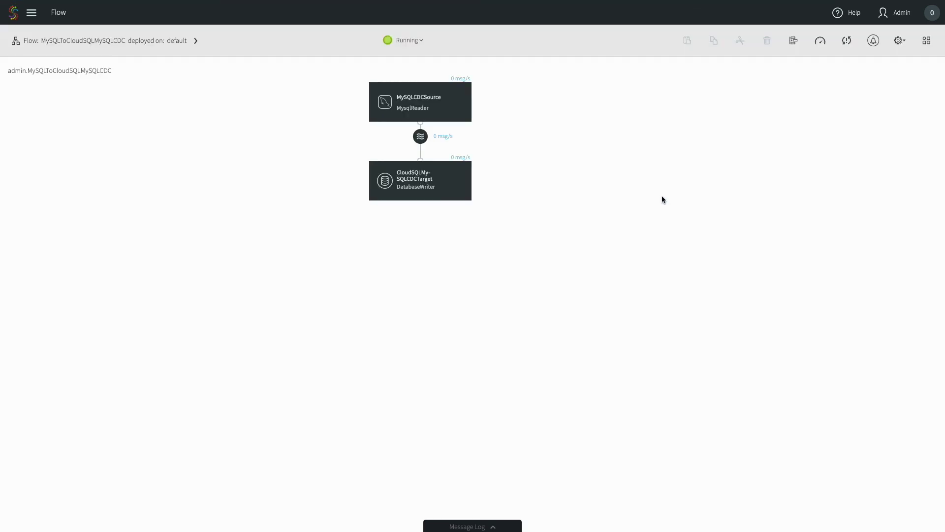
Step: Stop and undeploy the MySQLToCloudSQLMySQLCDC app
click(415, 41)
click(414, 62)
click(415, 41)
click(414, 65)
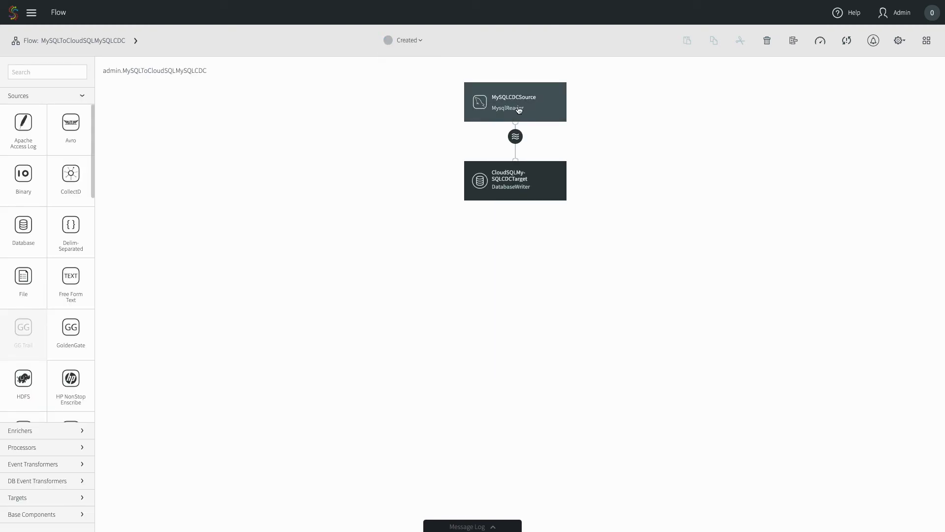
click(519, 109)
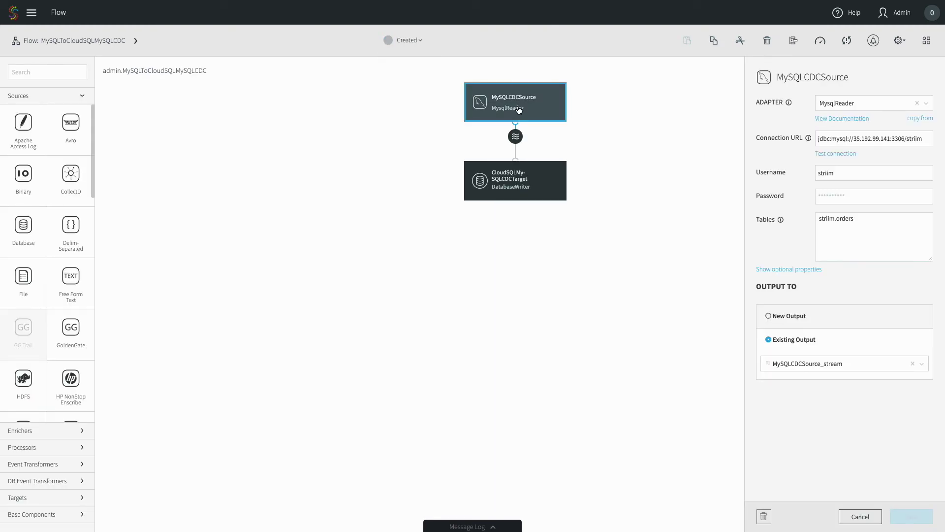
click(778, 269)
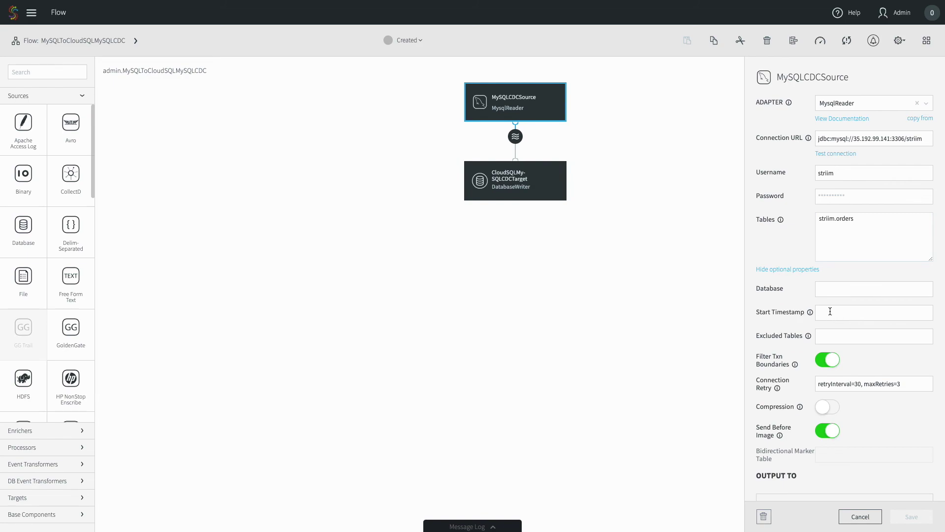
mouse_move(812, 313)
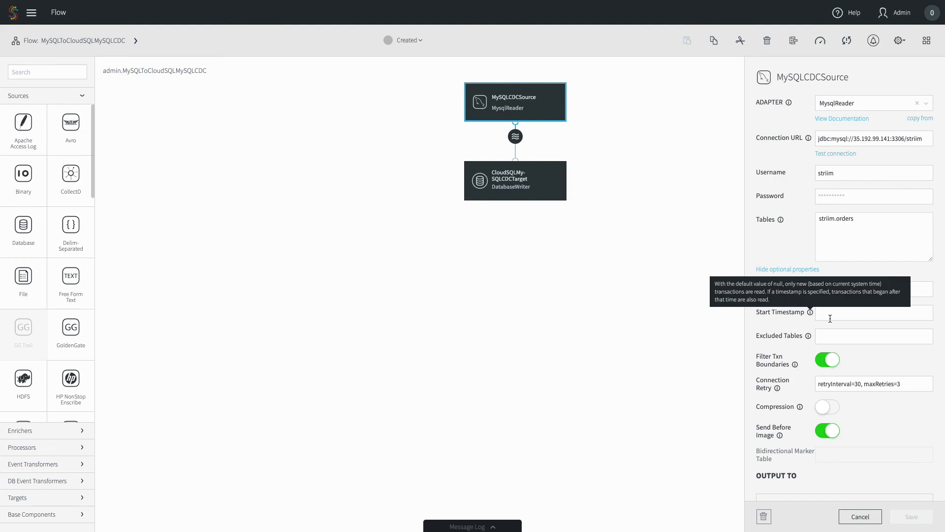
click(830, 319)
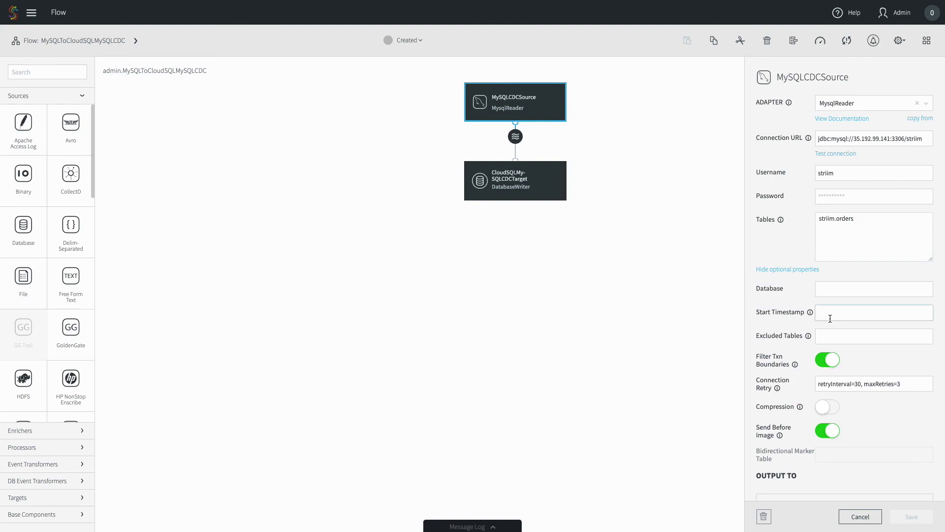
key(ctrl+v)
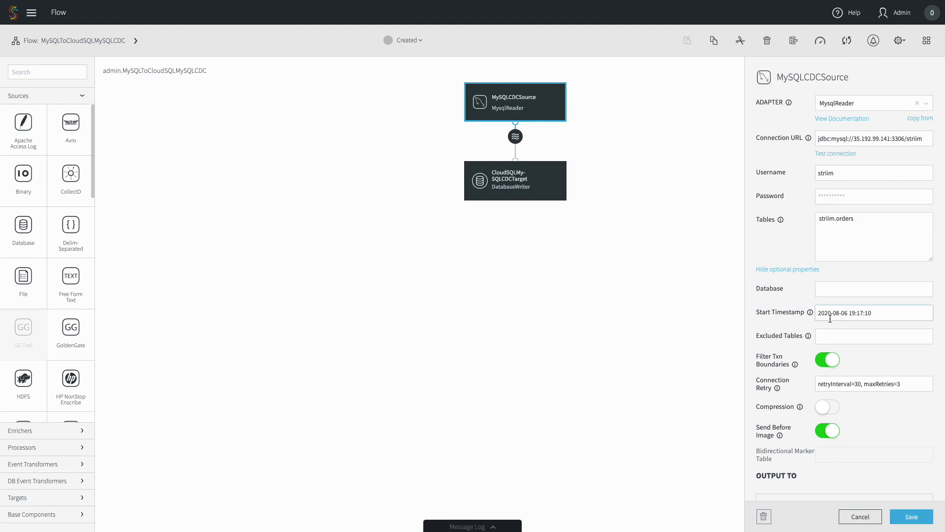
click(925, 510)
click(768, 274)
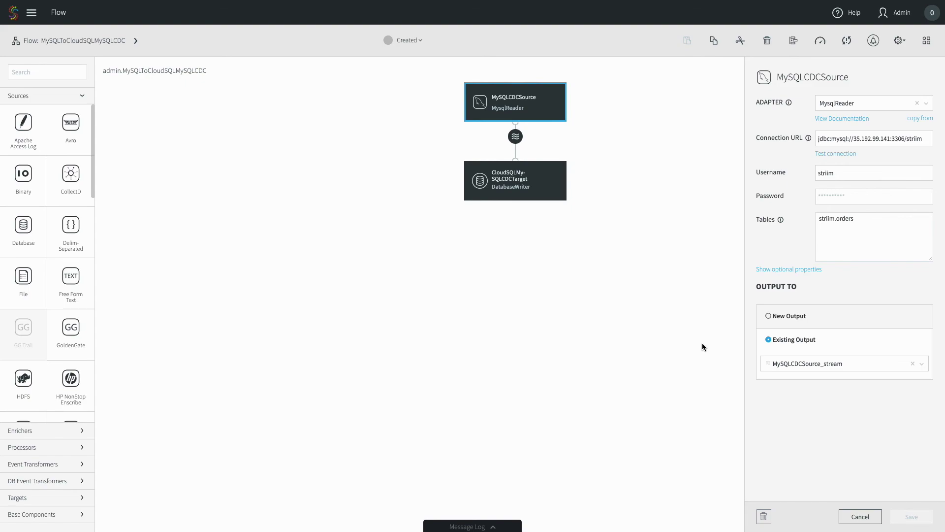
click(512, 185)
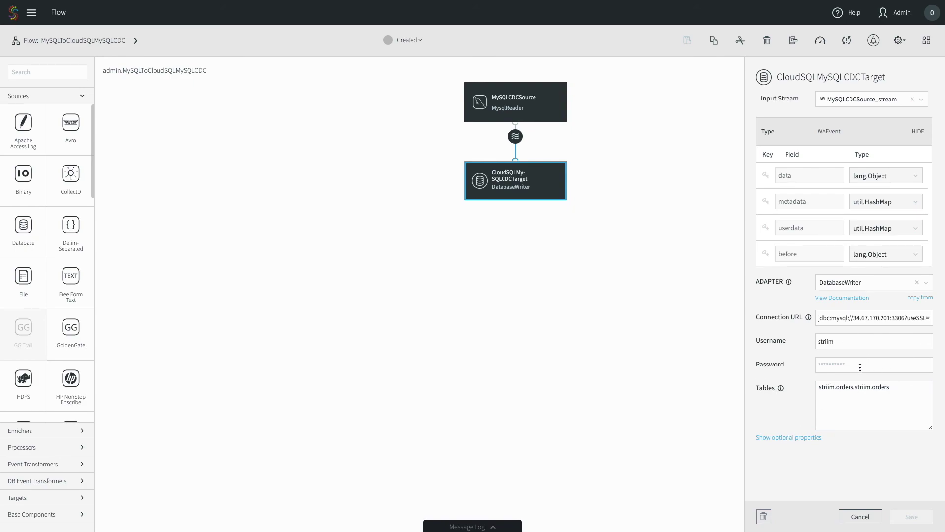
Step: Prepend 1062 to CloudSQLMySQLCDCTarget's Ignorable Exception Code list and save the target
click(800, 443)
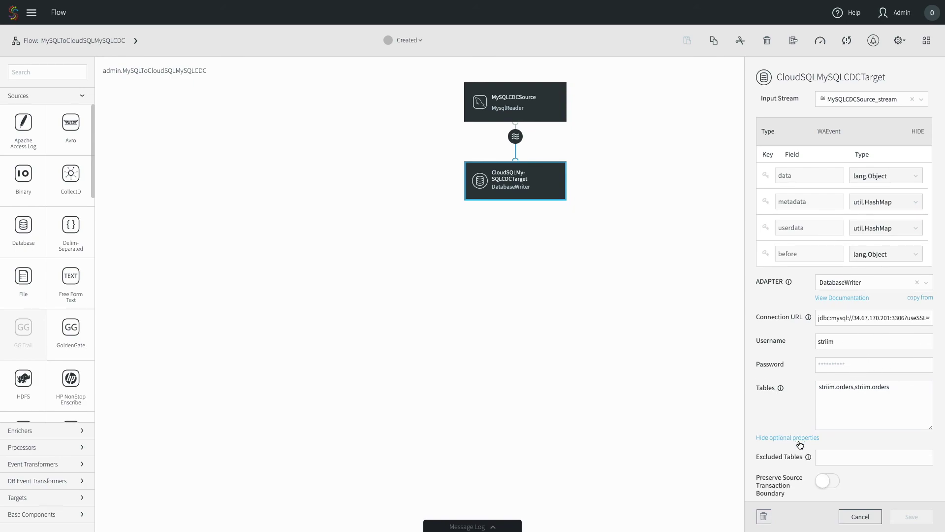
scroll(799, 443, down, 4)
scroll(799, 440, down, 2)
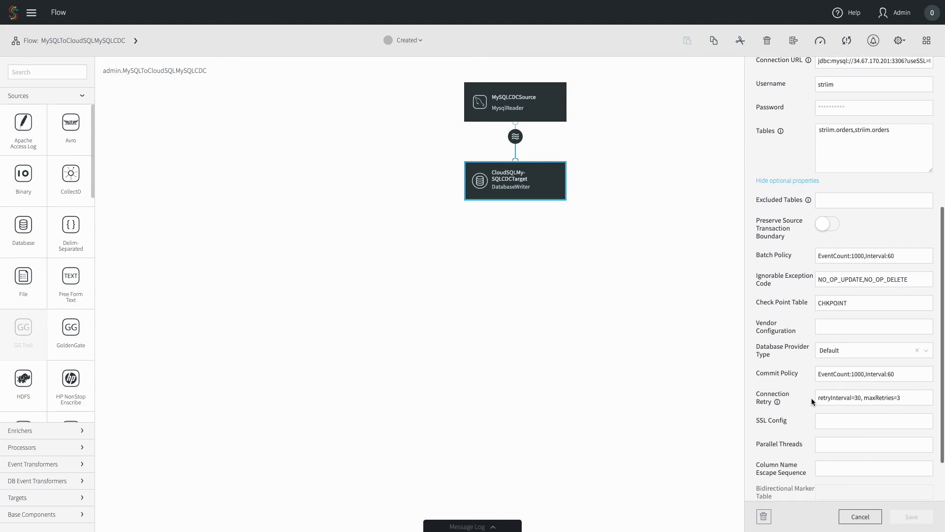
click(819, 284)
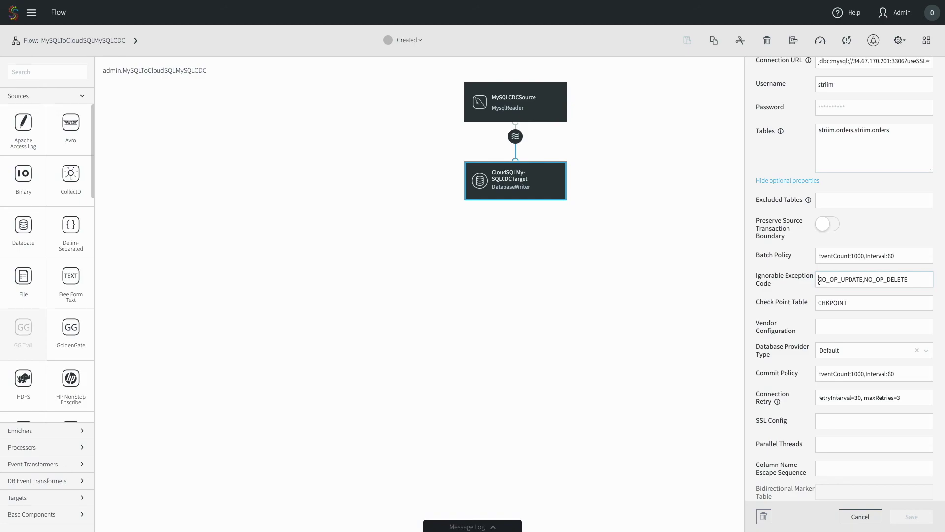
text(1062,)
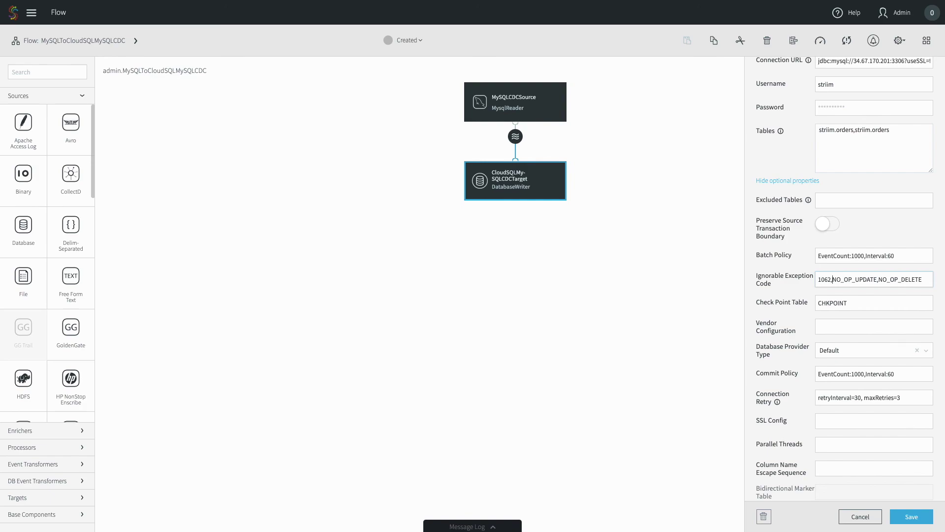
scroll(849, 228, down, 2)
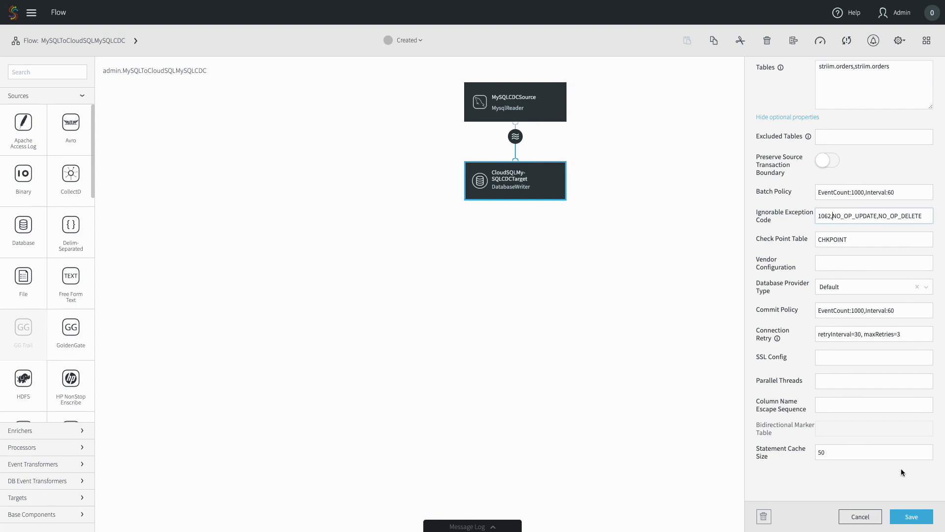
click(906, 515)
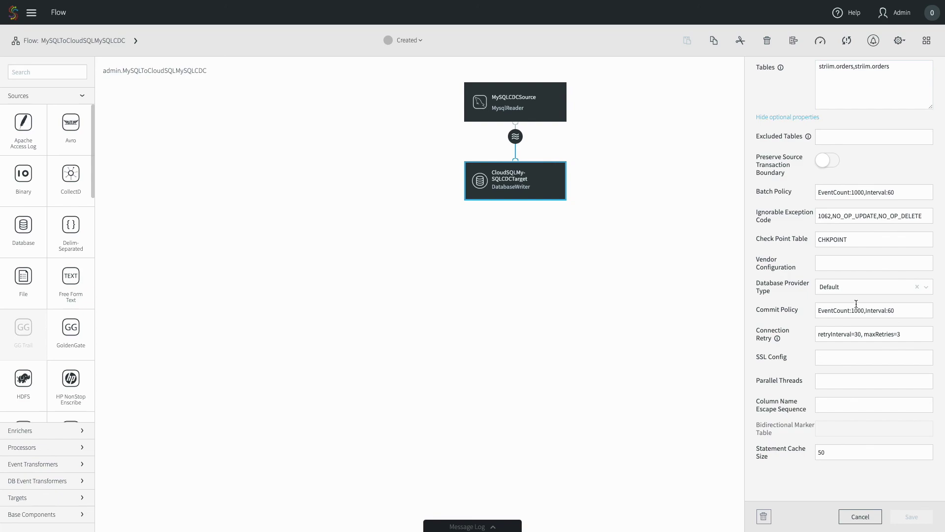
click(795, 125)
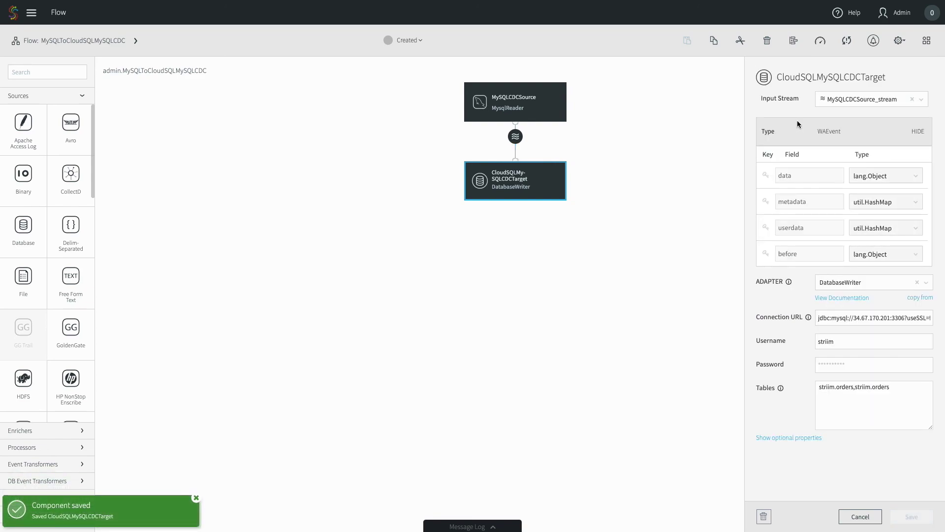
click(848, 44)
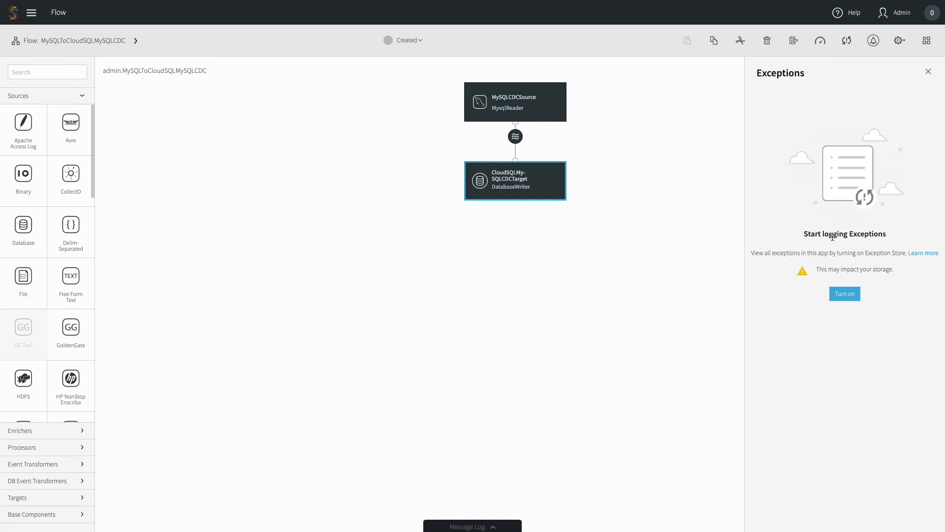
Step: Turn on the Exception Store from the Exceptions panel
click(841, 295)
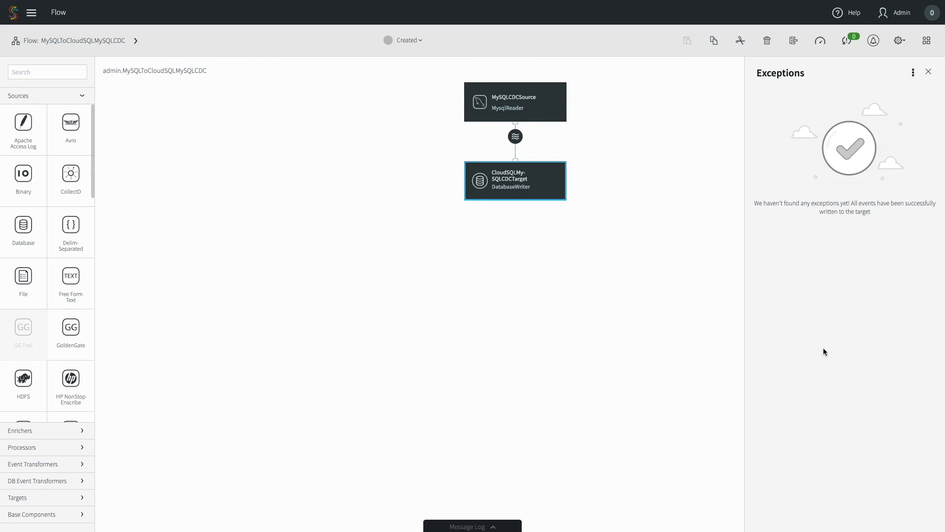
click(900, 41)
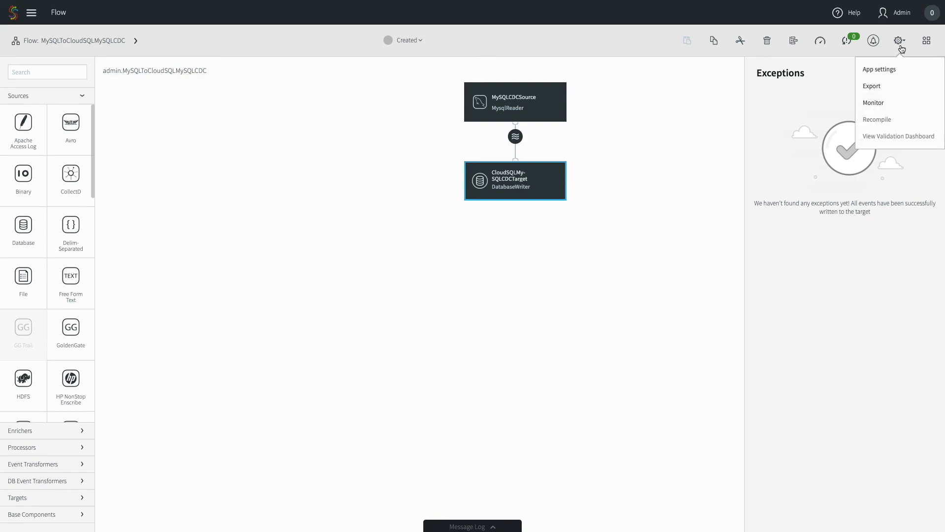
Step: Turn on data validation with a 5-second recovery interval in the app settings and save
click(884, 77)
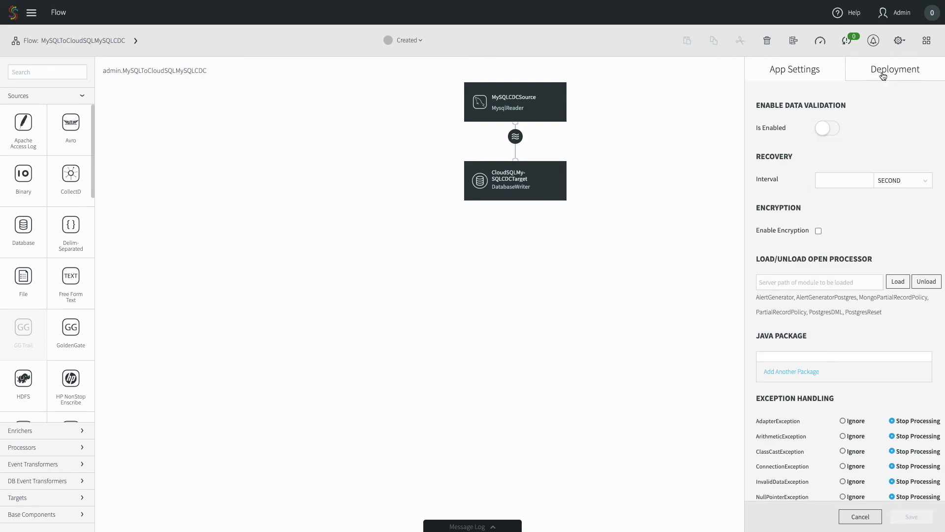
click(827, 129)
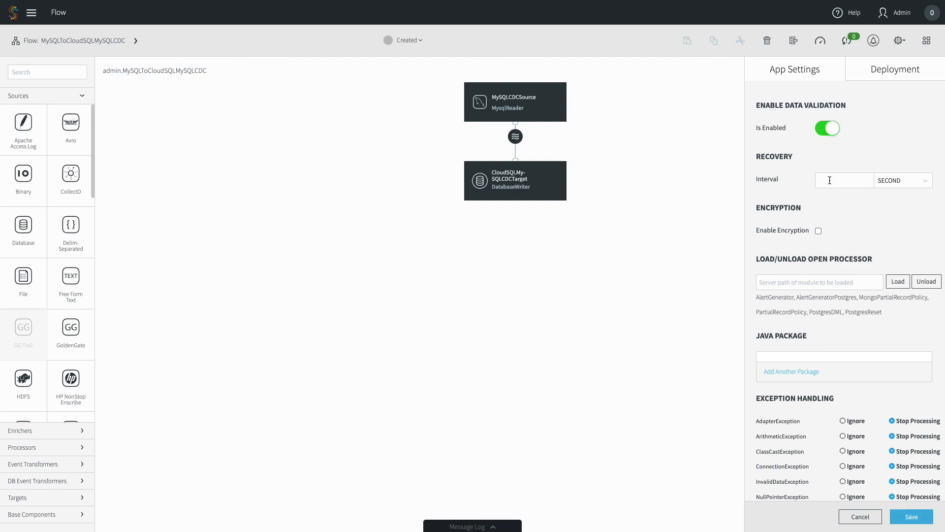
click(832, 185)
text(5)
click(912, 515)
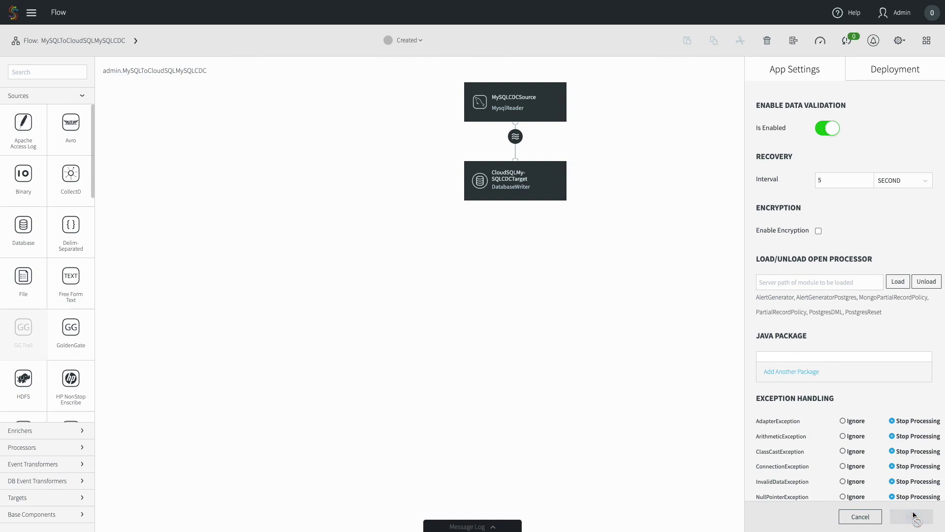
click(639, 348)
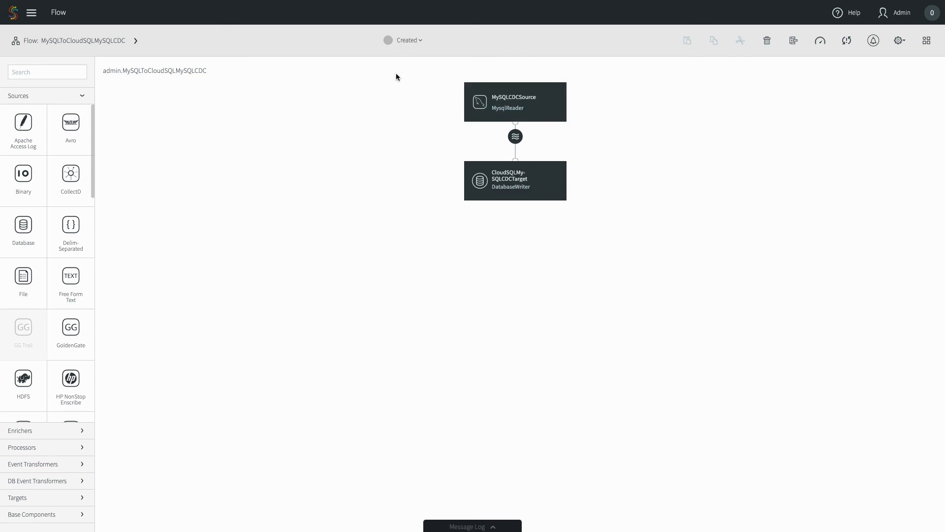
click(519, 112)
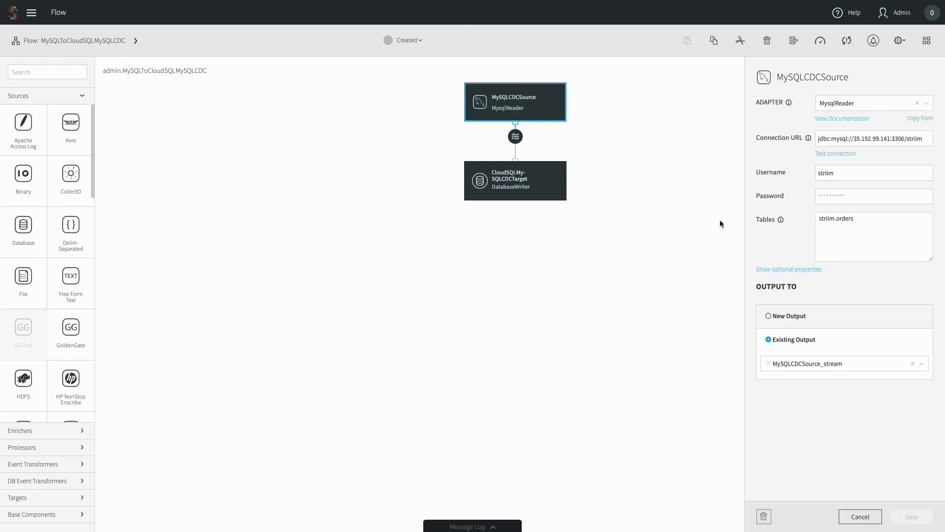
click(785, 269)
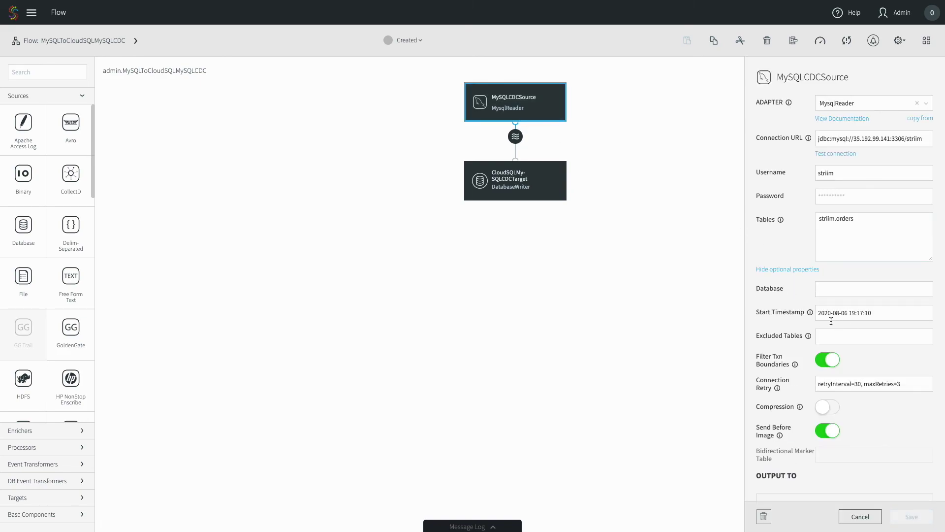